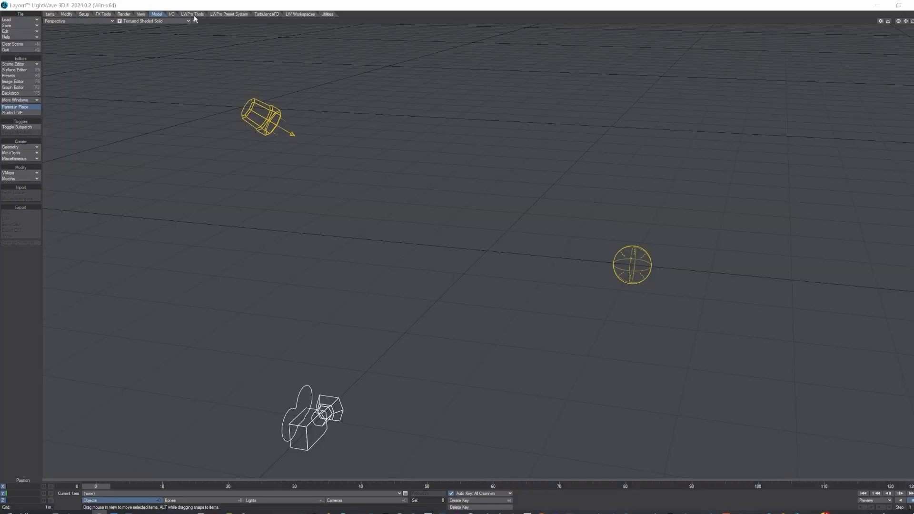
Step: Open the Kit Surfacer loader and set its asset folder to the downloaded Megascans flowering plant folder
left_click(191, 14)
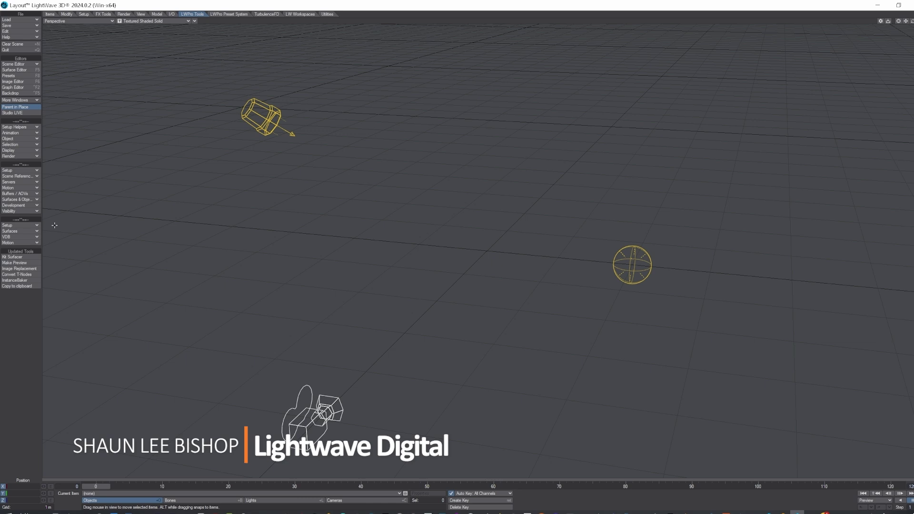
left_click(22, 258)
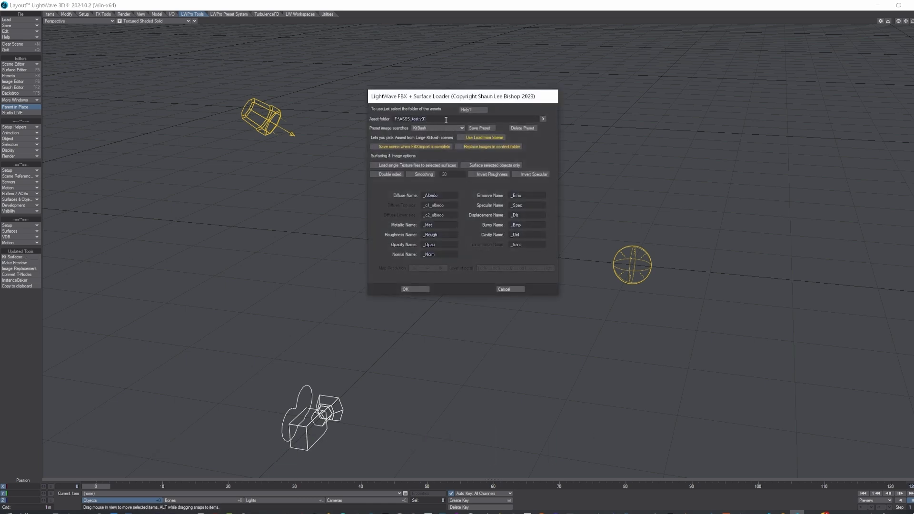
left_click_drag(444, 119, 386, 118)
key("ctrl+v")
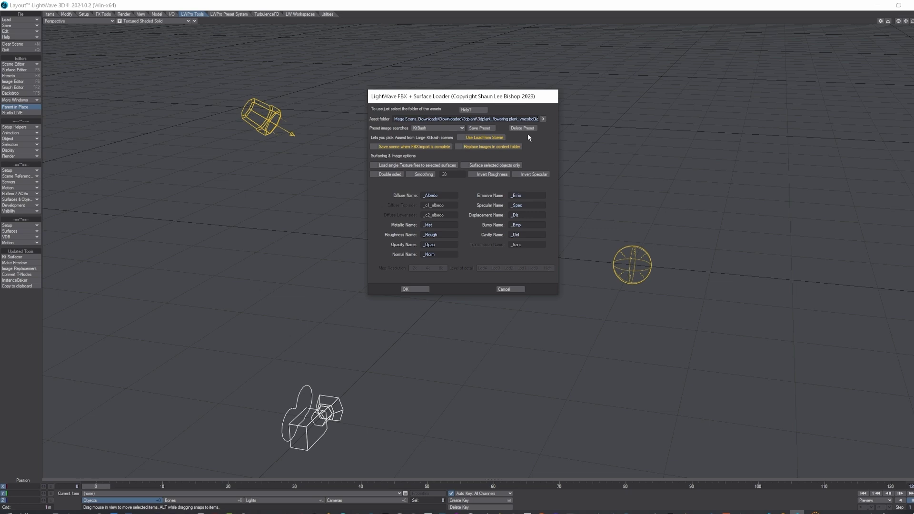
Step: Import and surface the asset using the Megascans preset, 4k maps, lod0 level of detail and double-sided surfaces
left_click(444, 128)
left_click(446, 132)
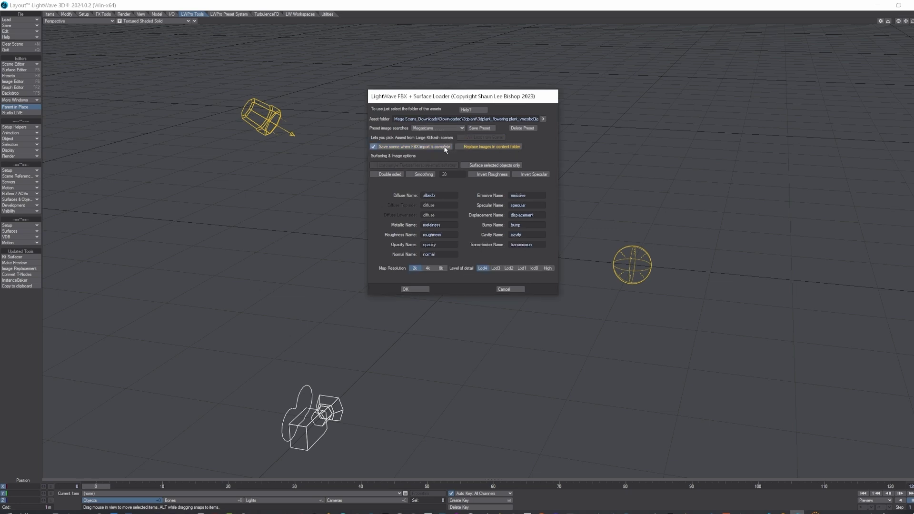
left_click(428, 269)
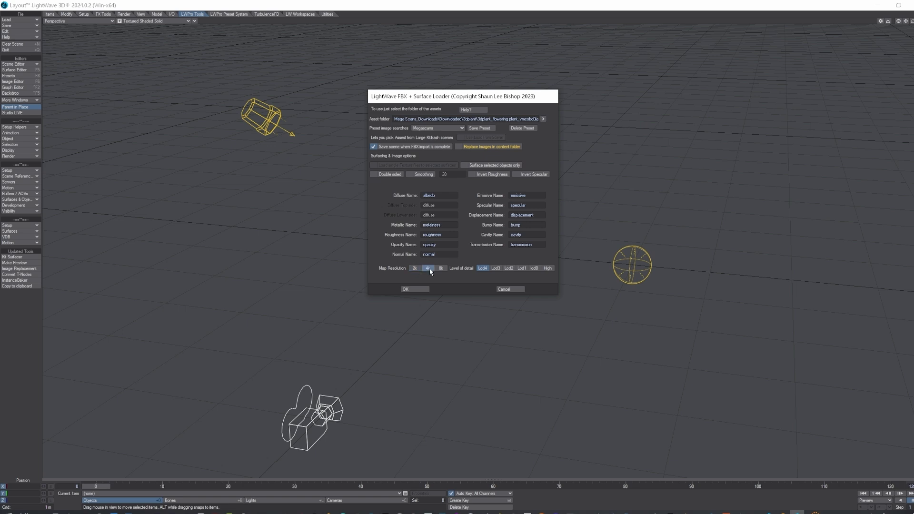
left_click(534, 268)
left_click(388, 176)
left_click(415, 290)
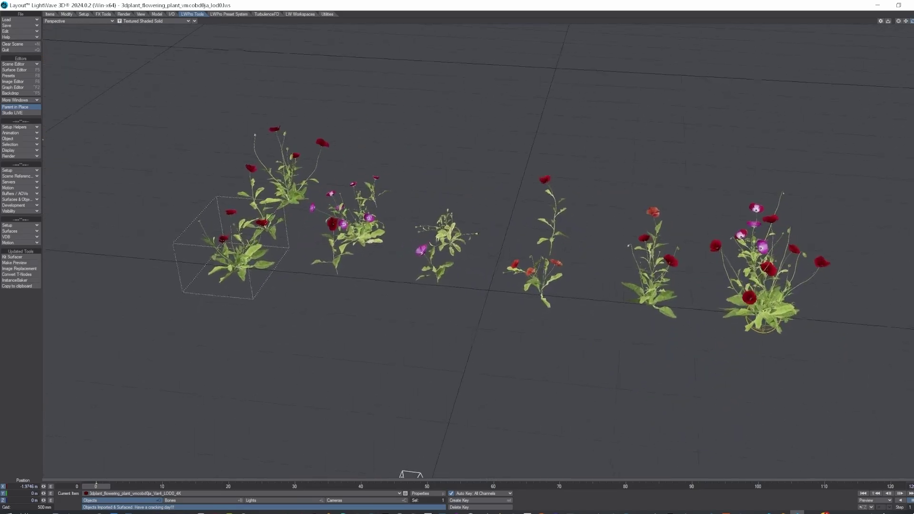
Step: Switch the perspective viewport to VPR to render the imported poppy plants
left_click_drag(733, 110, 724, 107, "alt")
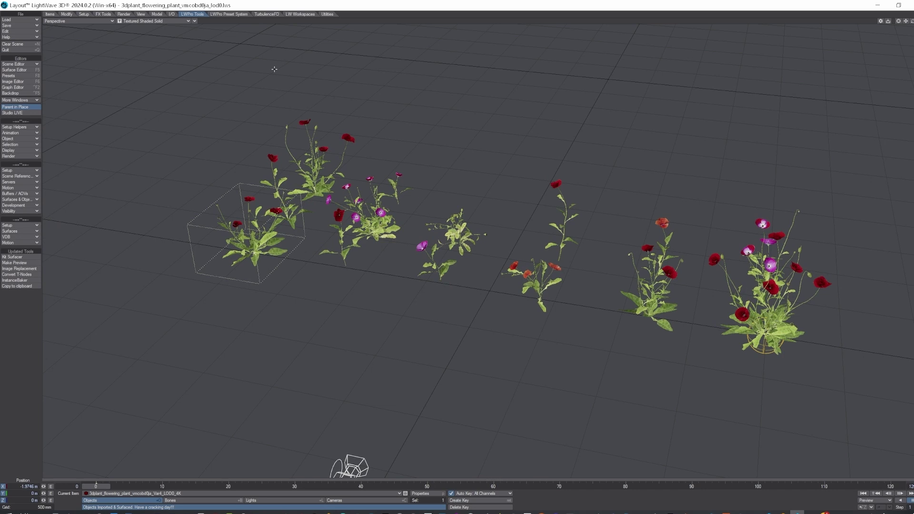
left_click(126, 22)
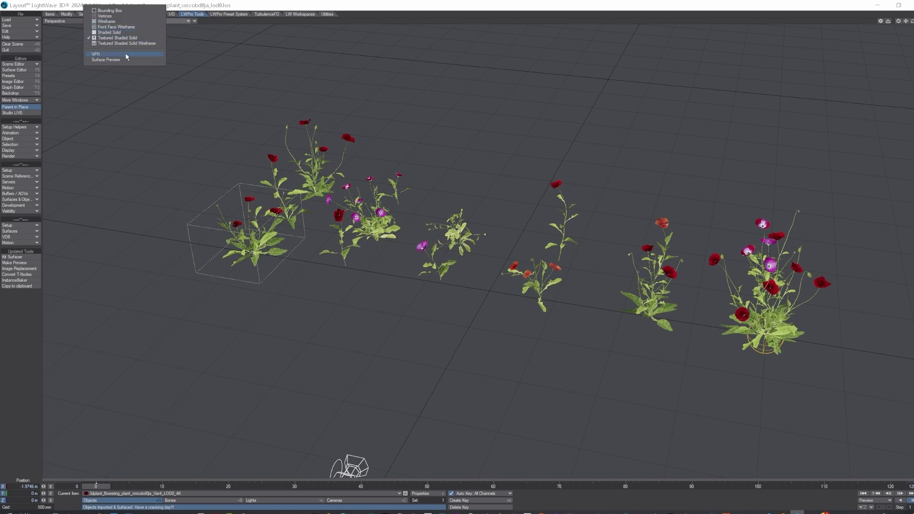
left_click(126, 55)
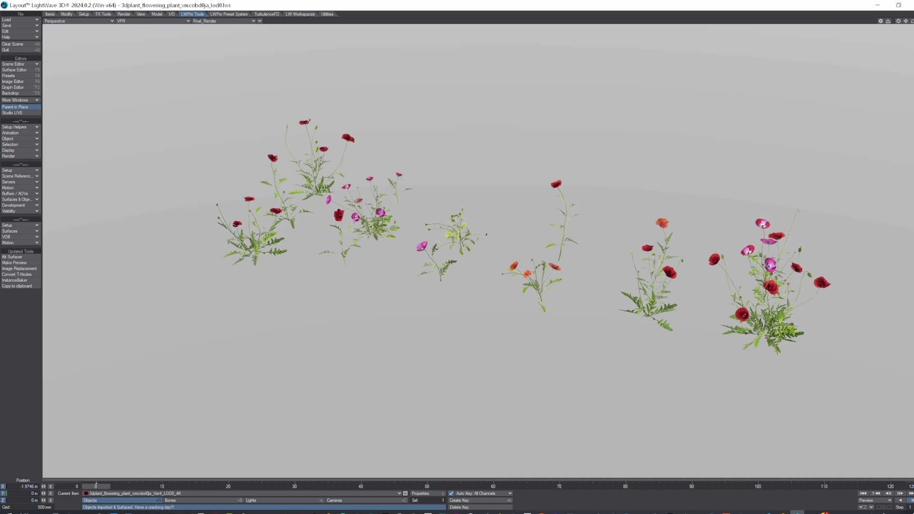
key(".")
key(".")
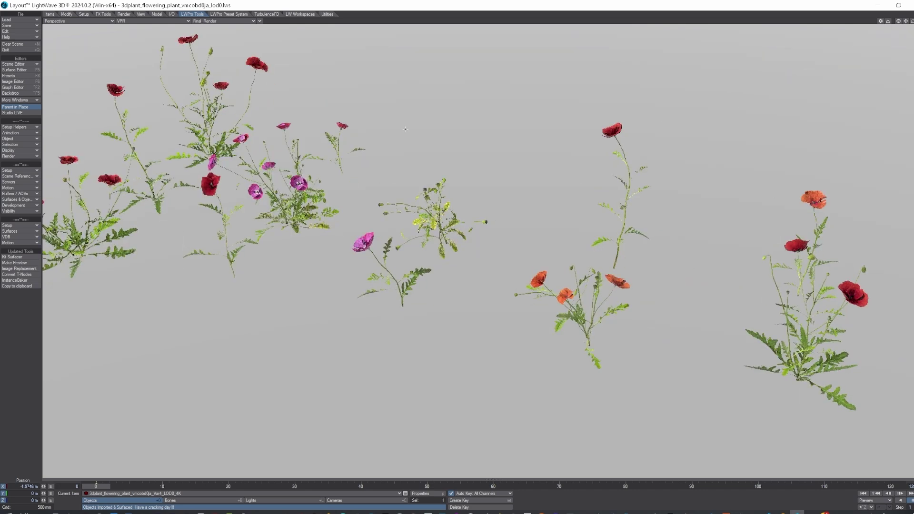
Step: Open the node graph of the first lambert1 surface and examine its Octane, Principled BSDF and Unreal node networks
key("F5")
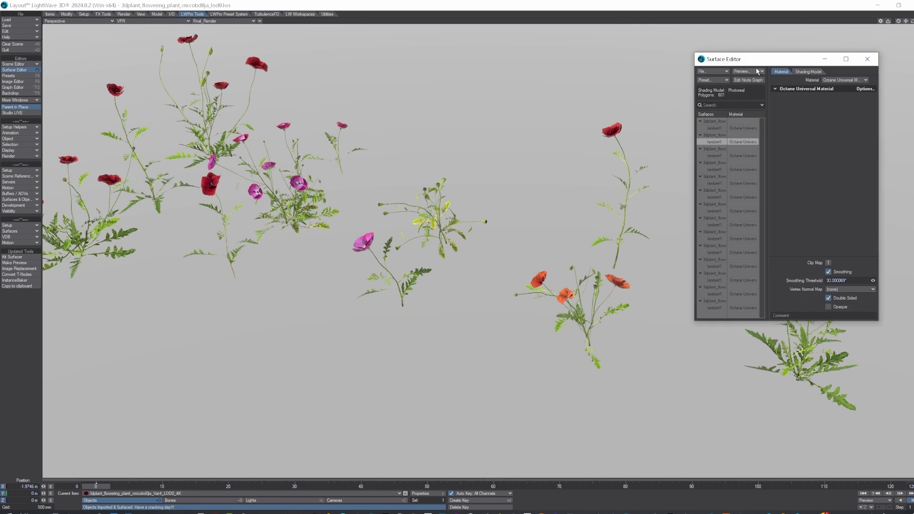
left_click_drag(756, 60, 576, 37)
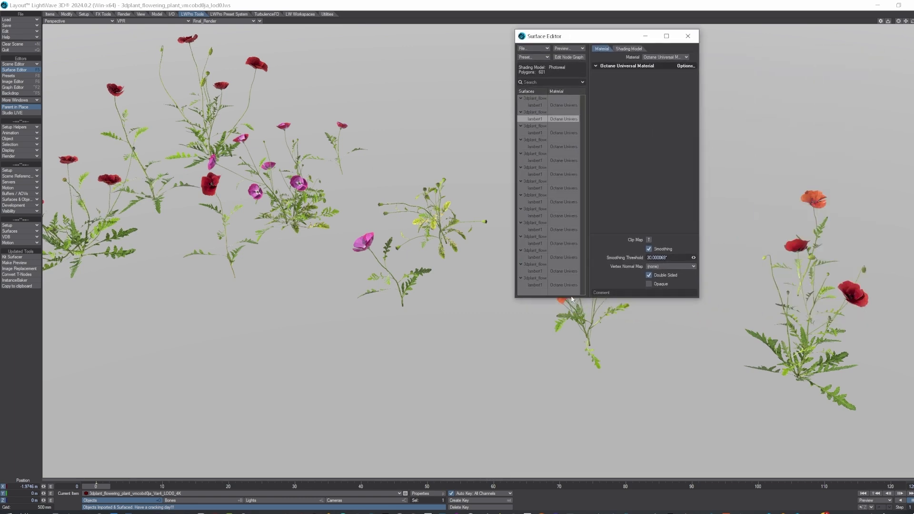
left_click_drag(572, 298, 580, 393)
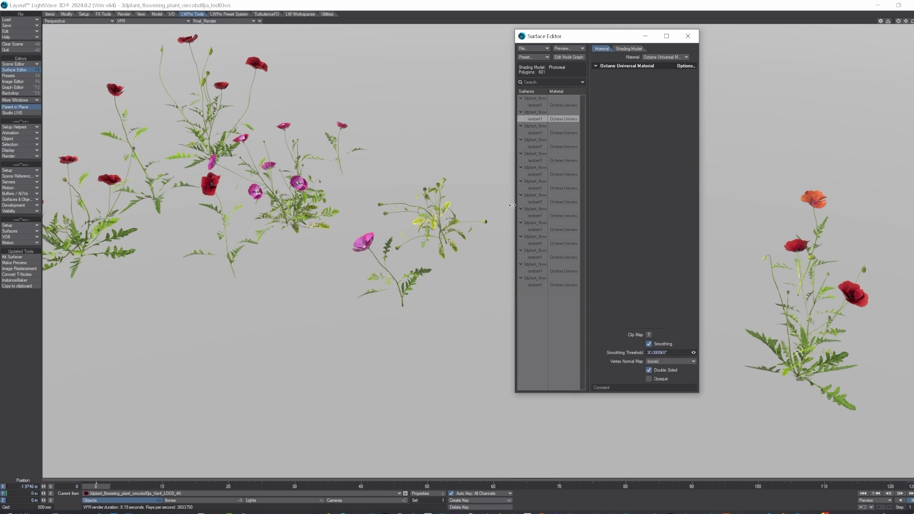
double_click(535, 105)
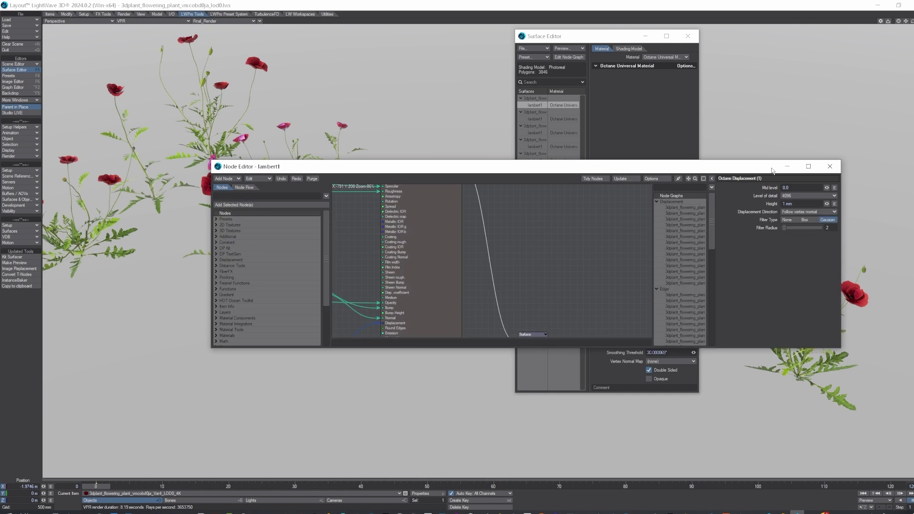
left_click(809, 166)
left_click_drag(618, 229, 672, 260, "alt")
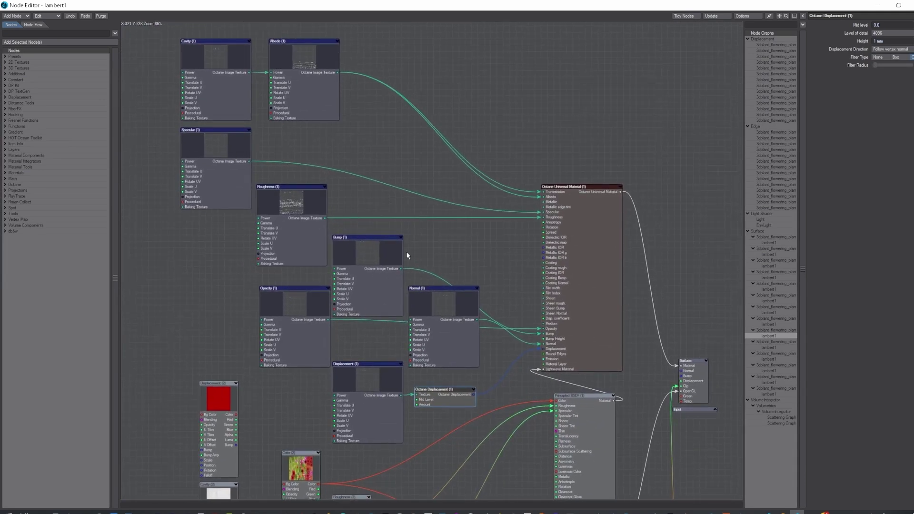
left_click_drag(478, 265, 427, 118, "alt")
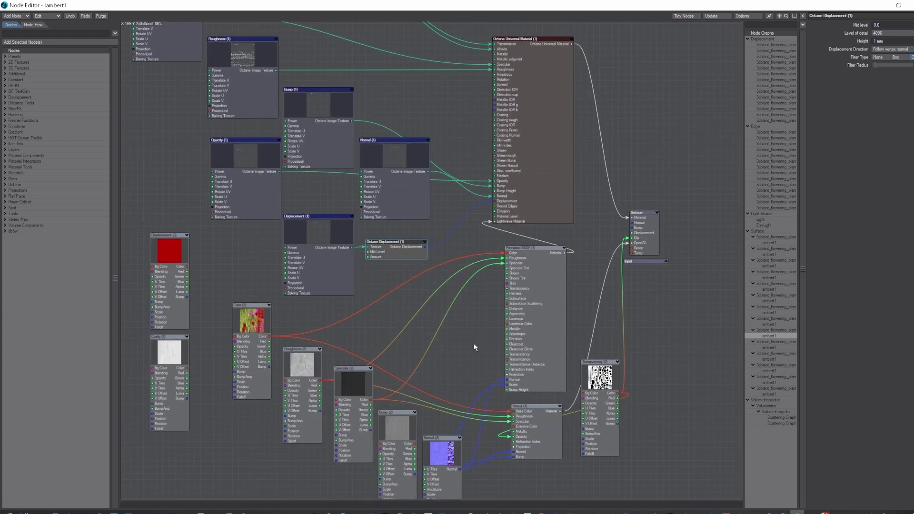
left_click_drag(474, 347, 474, 214, "alt")
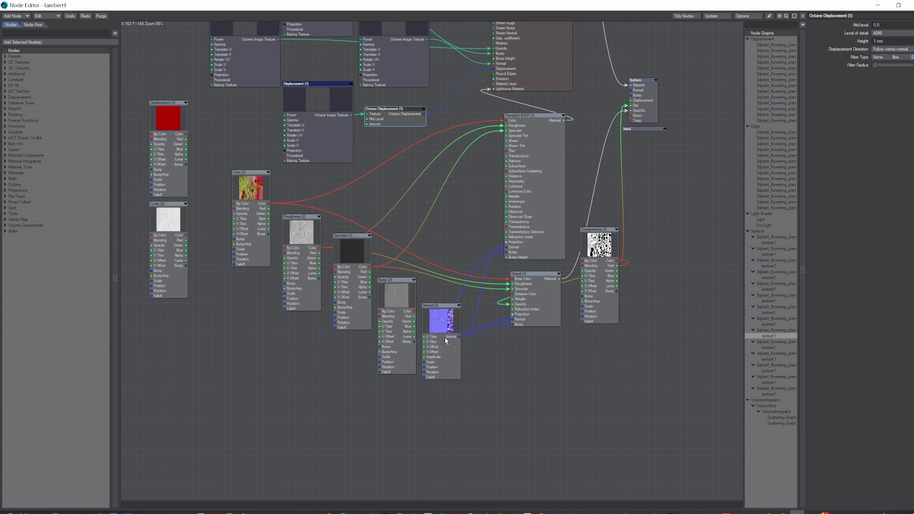
Step: Rearrange the Principled BSDF, Unreal and Transparency nodes so their connections are easier to read, and close the node graph
left_click_drag(549, 141, 499, 148)
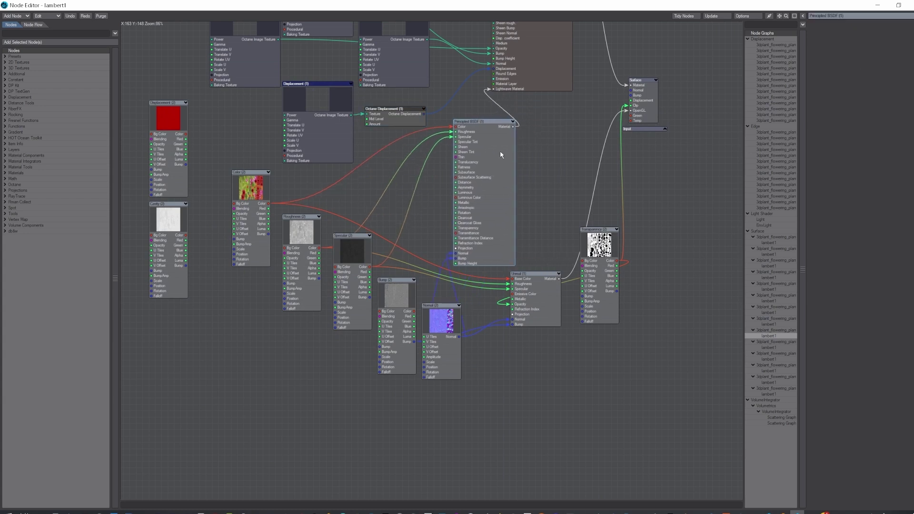
left_click_drag(533, 274, 533, 268)
left_click_drag(587, 246, 528, 158)
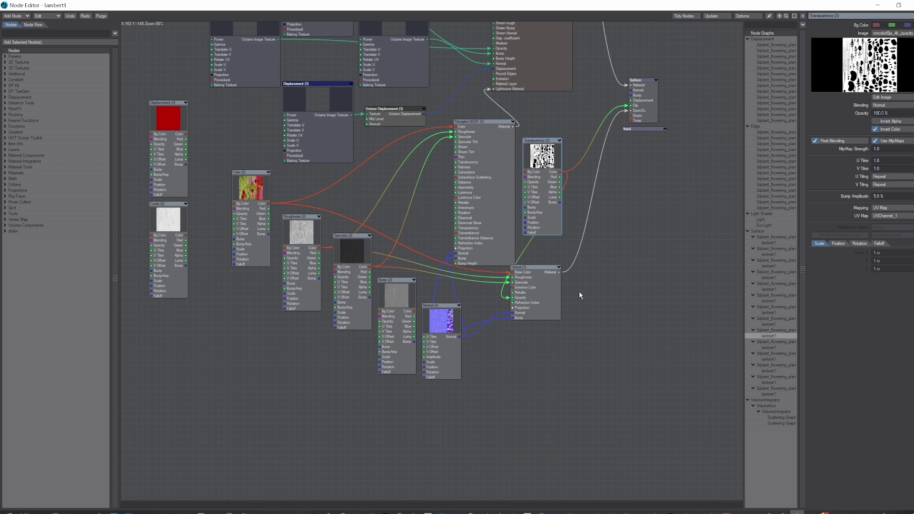
left_click_drag(492, 177, 470, 185)
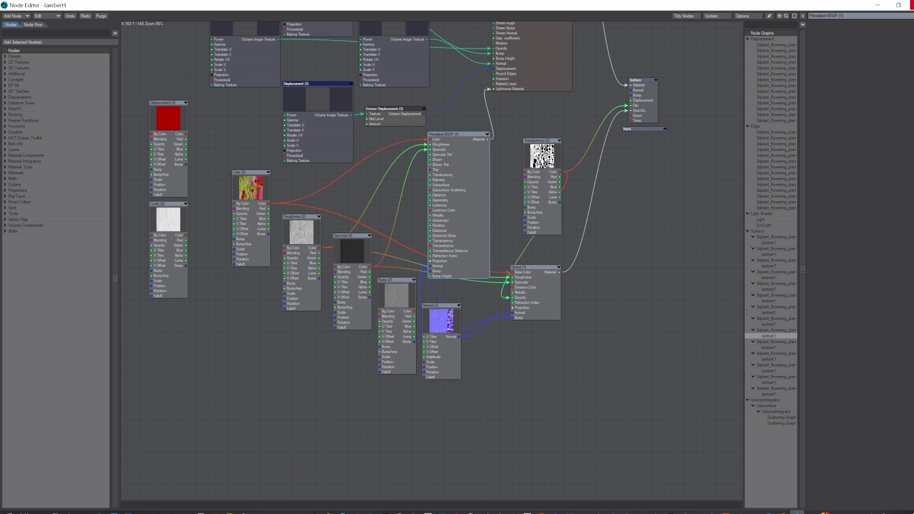
left_click(911, 5)
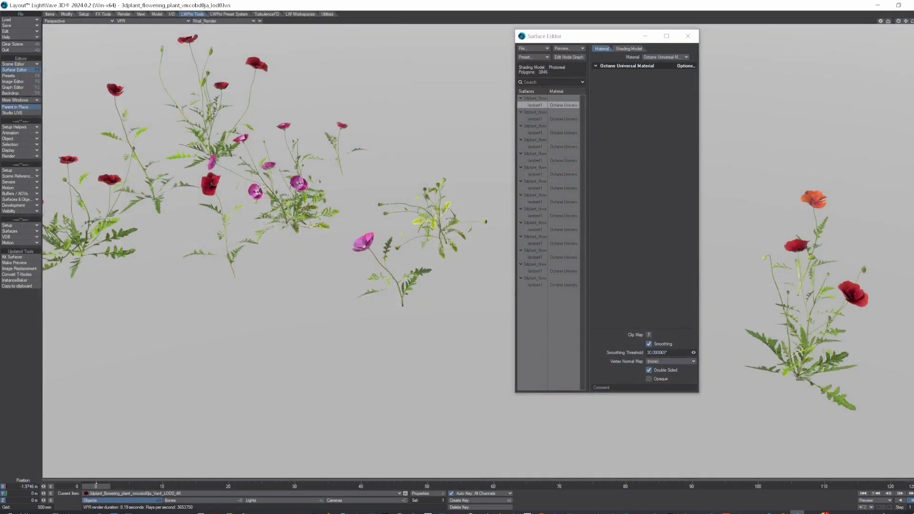
Step: Switch to Modeler and open the MergeKits tool with Save as Layered Object enabled
key("alt+Tab")
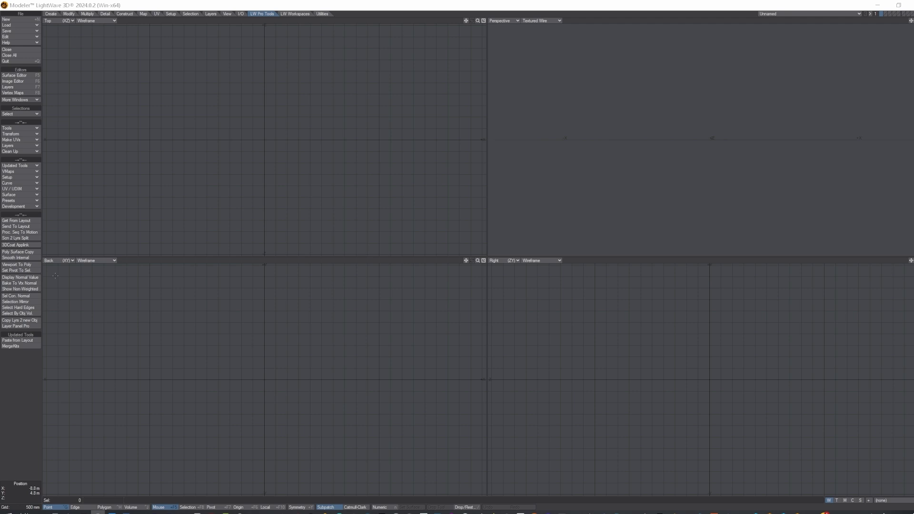
left_click(33, 348)
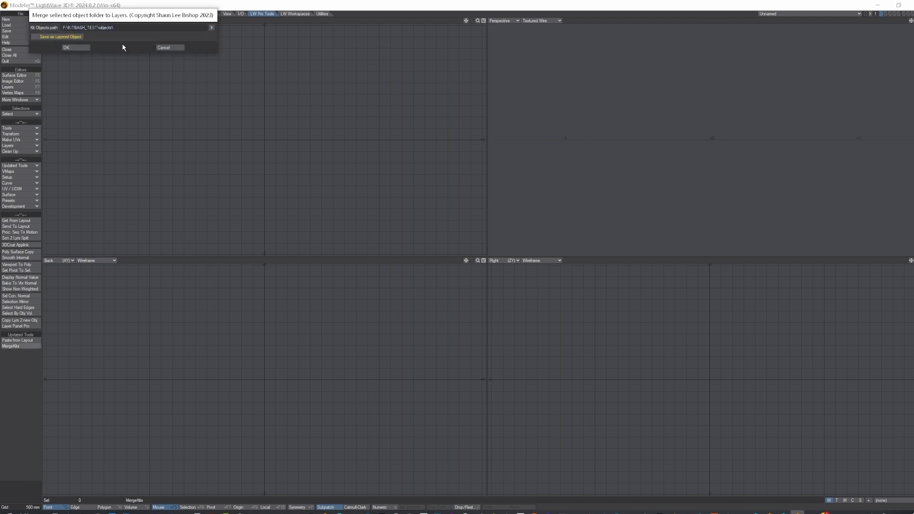
left_click_drag(120, 16, 334, 179)
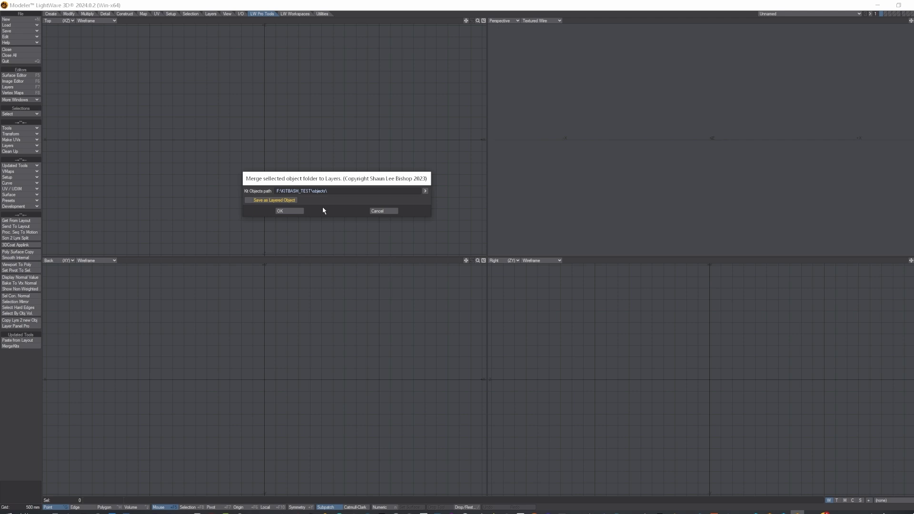
left_click(258, 202)
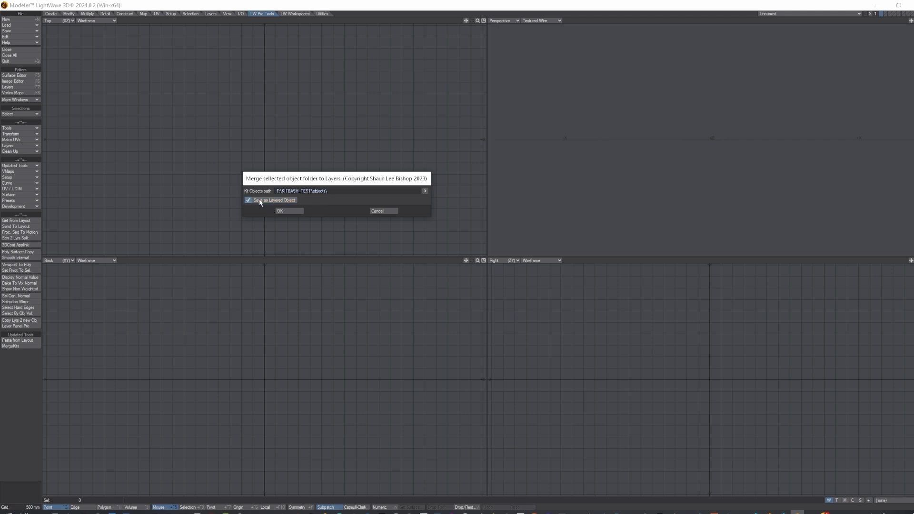
Step: Set the kit objects path to the 3dplant_flowering_plant folder inside KITBASH_TEST\Objects and run the merge
left_click(425, 191)
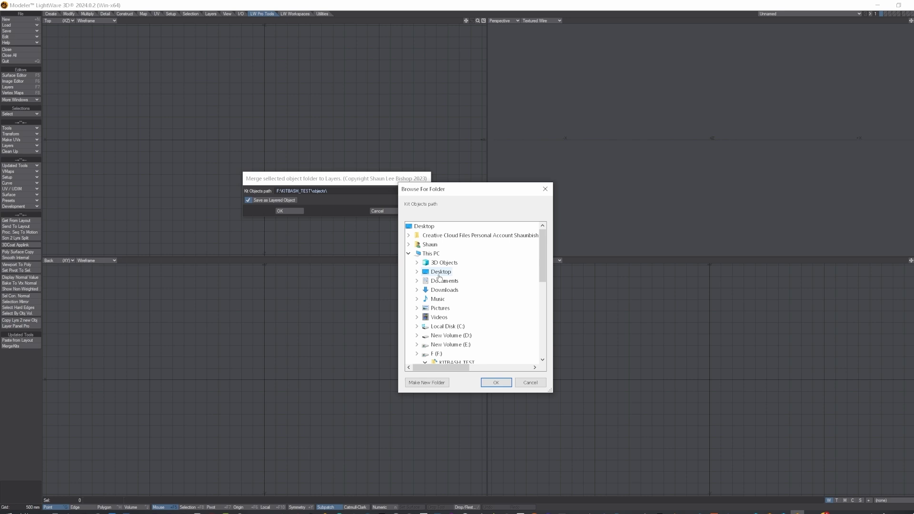
left_click(433, 327)
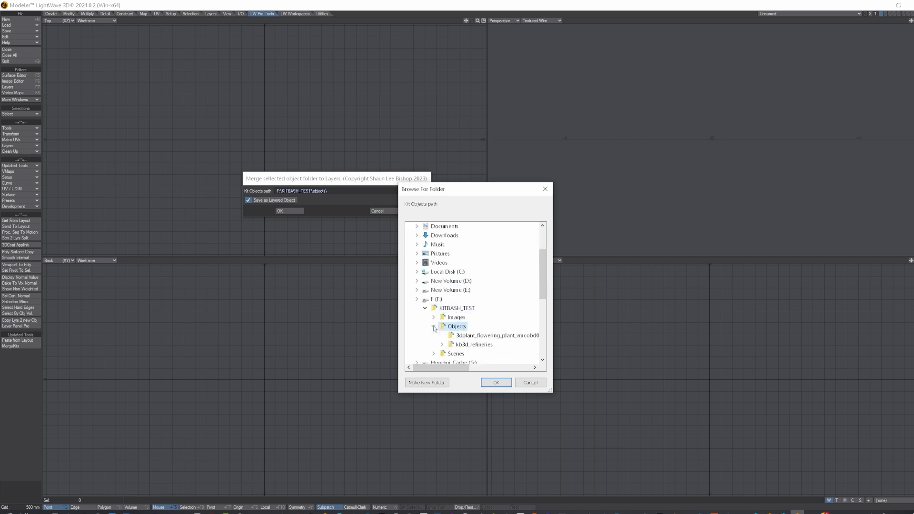
scroll(496, 325, "down", 2)
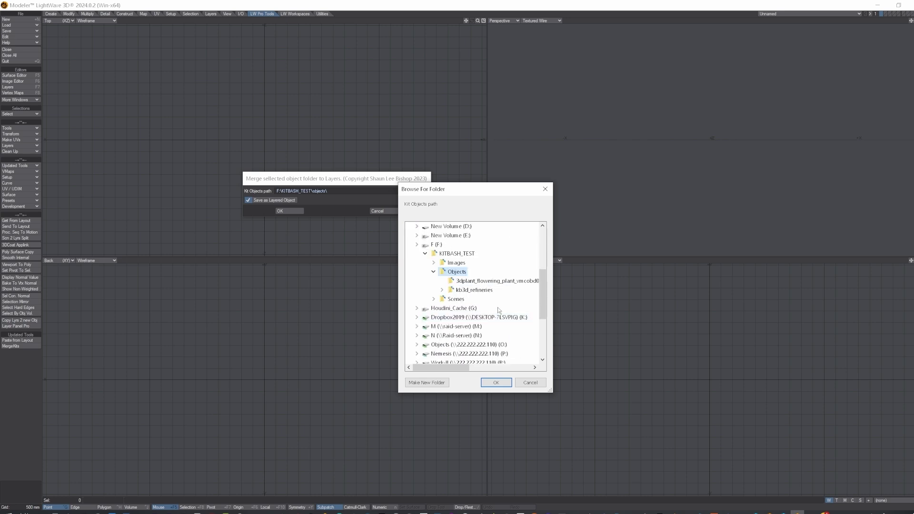
left_click(490, 282)
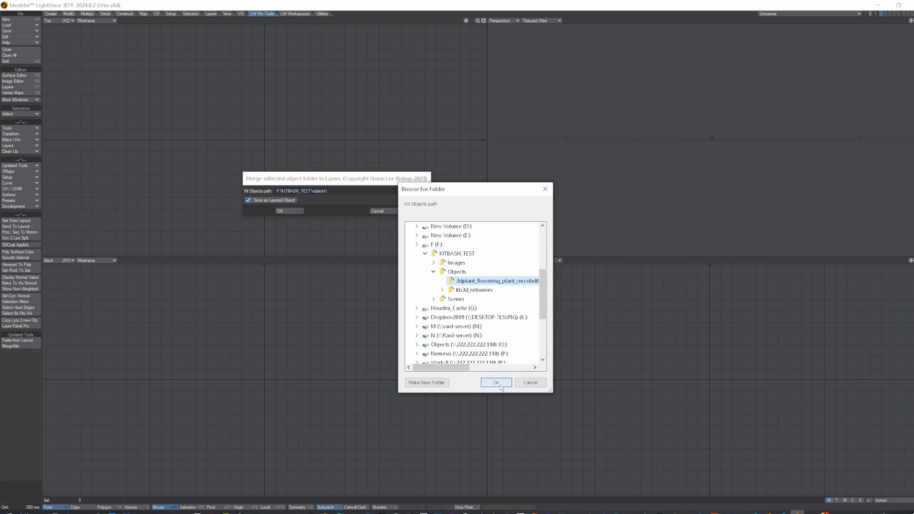
left_click(497, 383)
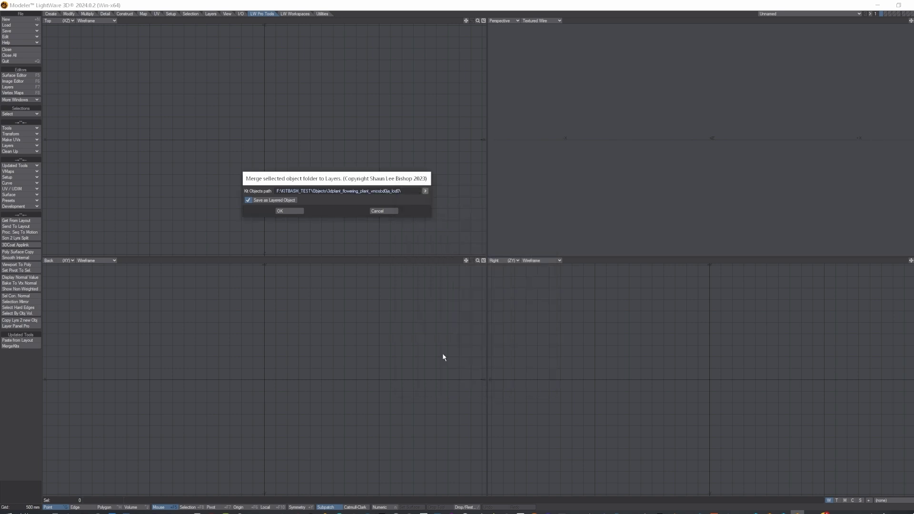
left_click(296, 211)
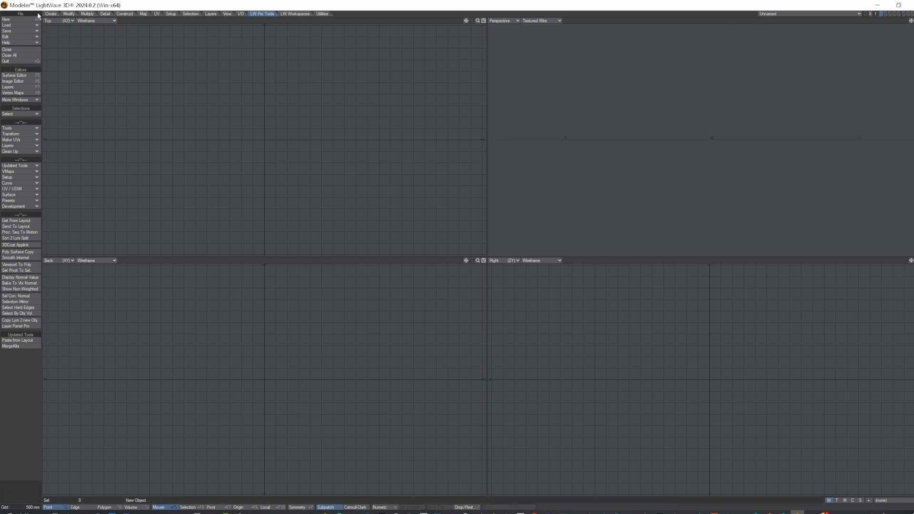
Step: Load 3dplant_flowering_plant_vmcobd0ja_grp.lwo from the 3dplant_flowering_plant_vmcobd0ja_lod0 objects folder and fit the merged plant in all views
left_click(26, 27)
left_click(27, 27)
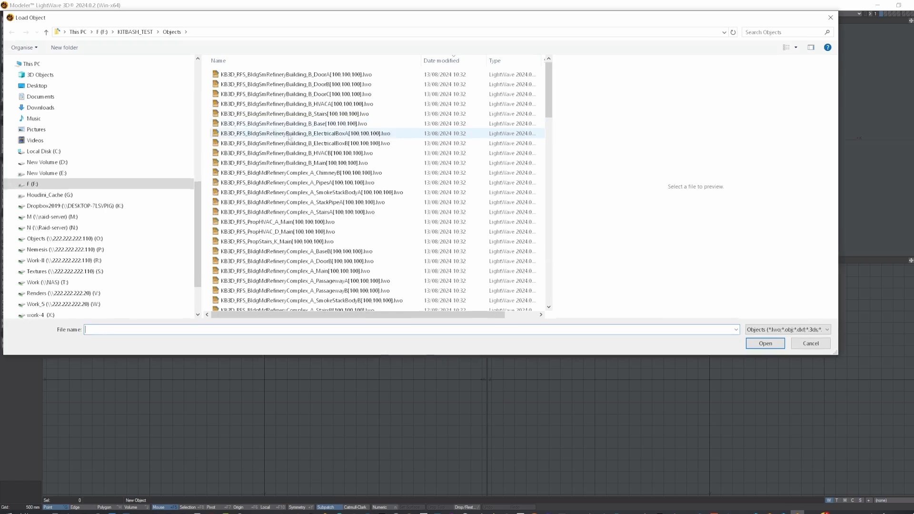
scroll(287, 114, "down", 4)
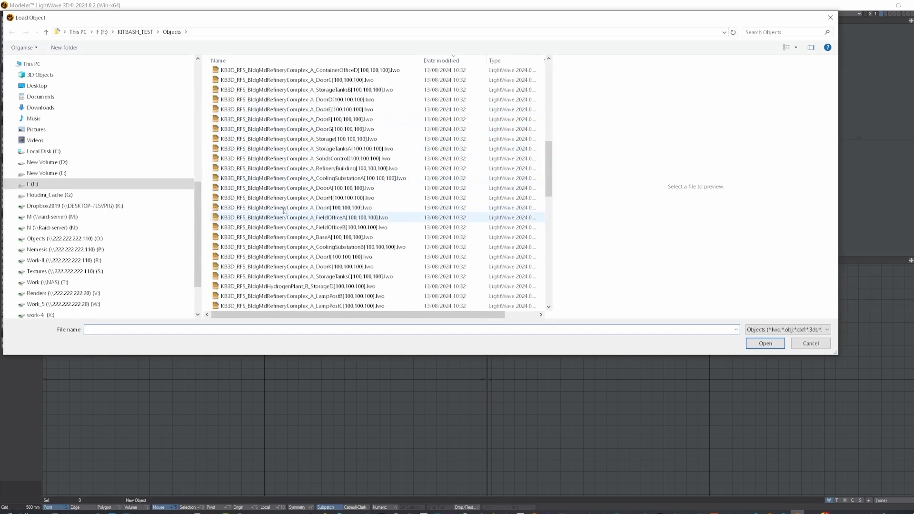
scroll(261, 178, "down", 5)
scroll(295, 134, "down", 5)
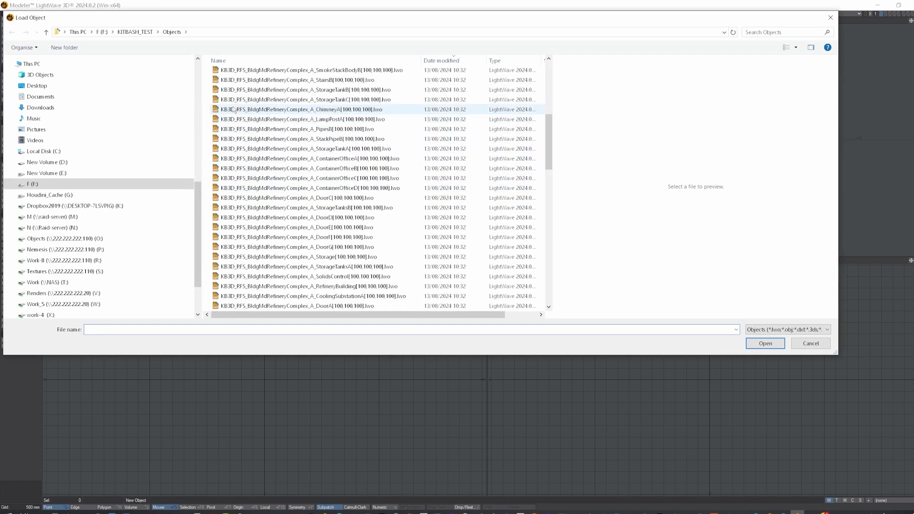
left_click_drag(546, 181, 564, 298)
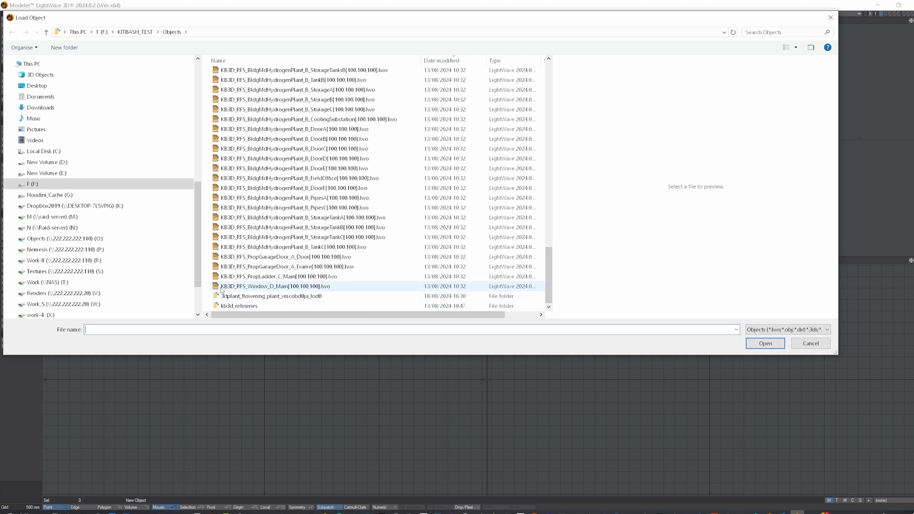
double_click(219, 296)
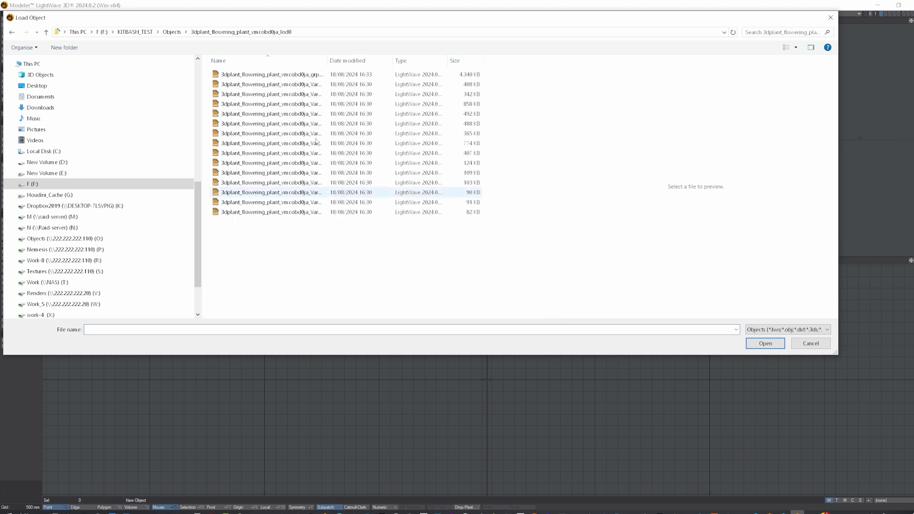
left_click_drag(328, 61, 405, 57)
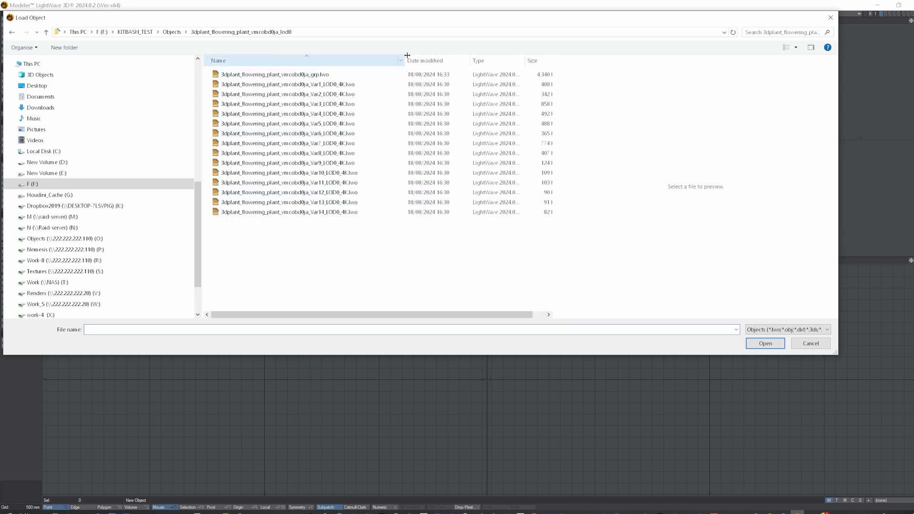
left_click(281, 75)
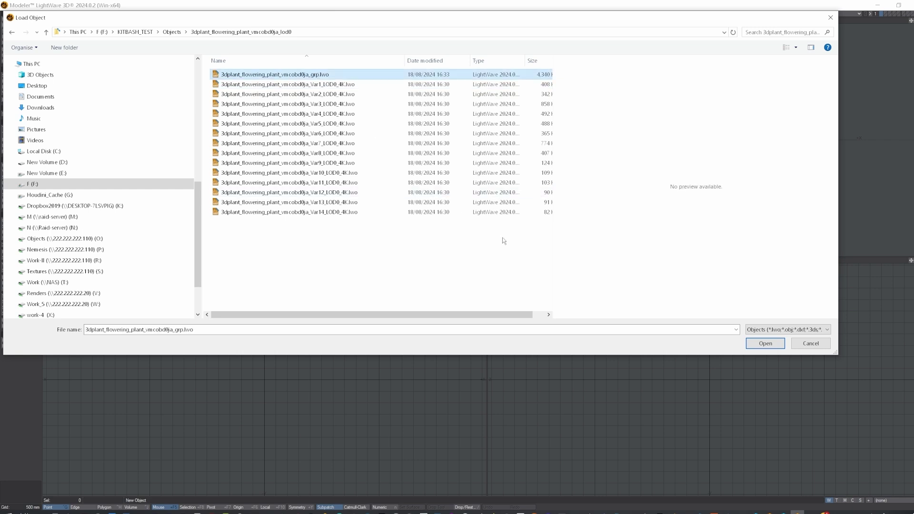
left_click(754, 344)
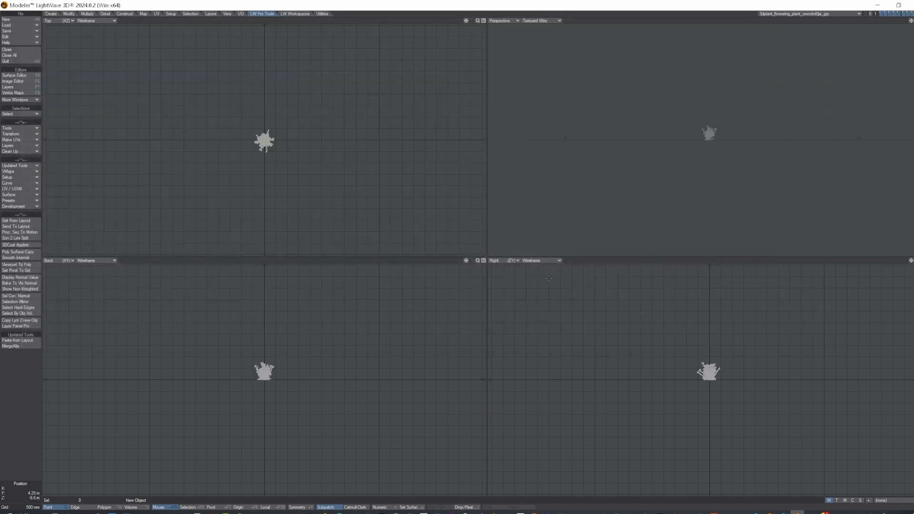
key("a")
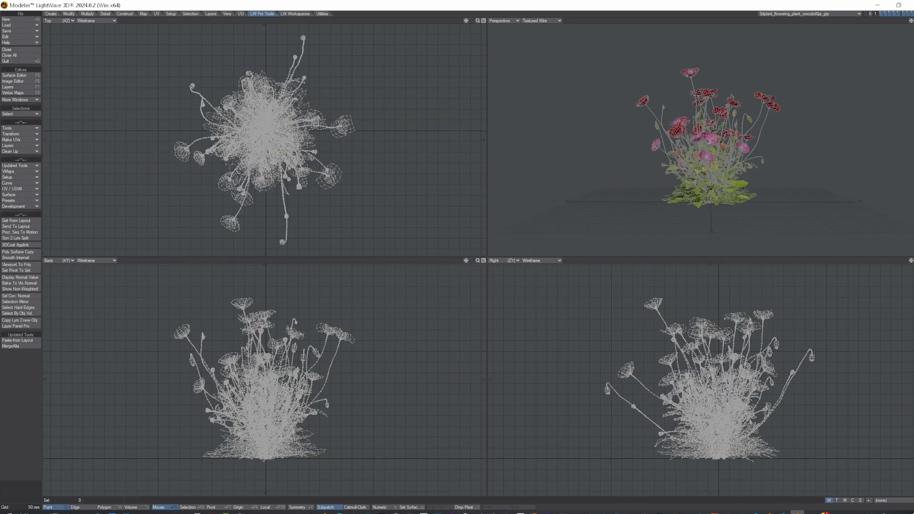
Step: View individual layers of the merged plant, check its lambert1 surface in the Surface Editor, and close the editor
left_click(881, 15)
left_click(886, 15)
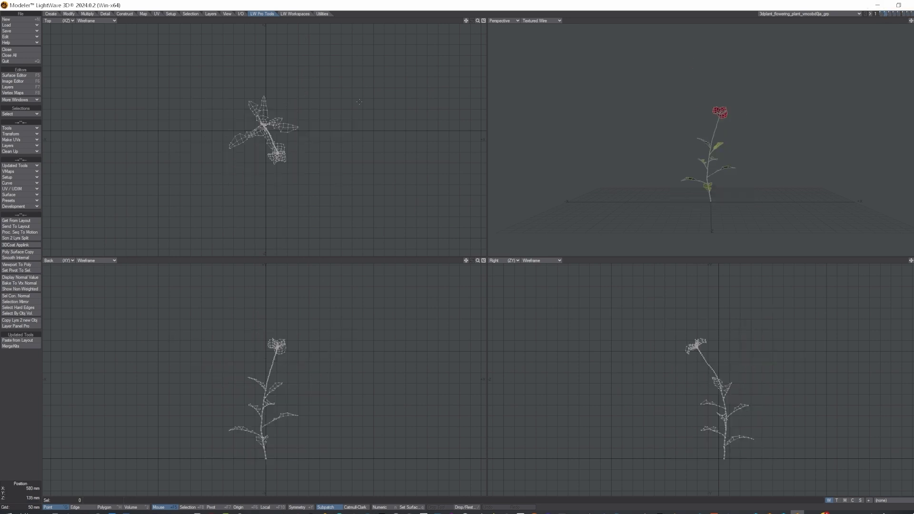
left_click(14, 75)
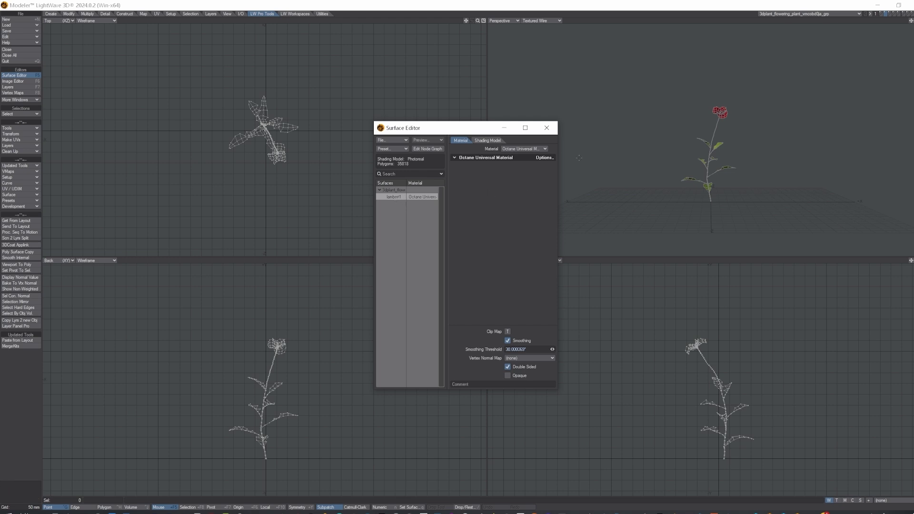
left_click(547, 127)
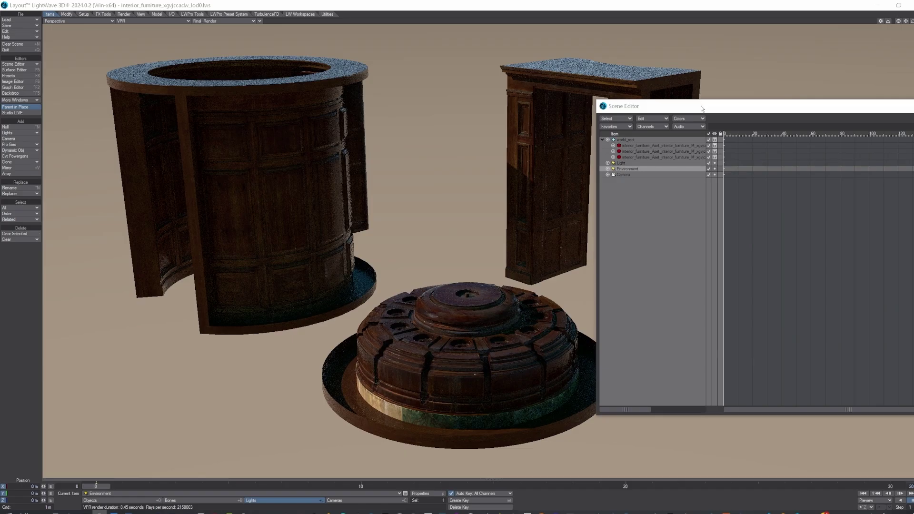
Step: Examine the interior furniture items in Layout's Scene Editor, moving the window clear of the models, and close it
left_click_drag(700, 107, 772, 127)
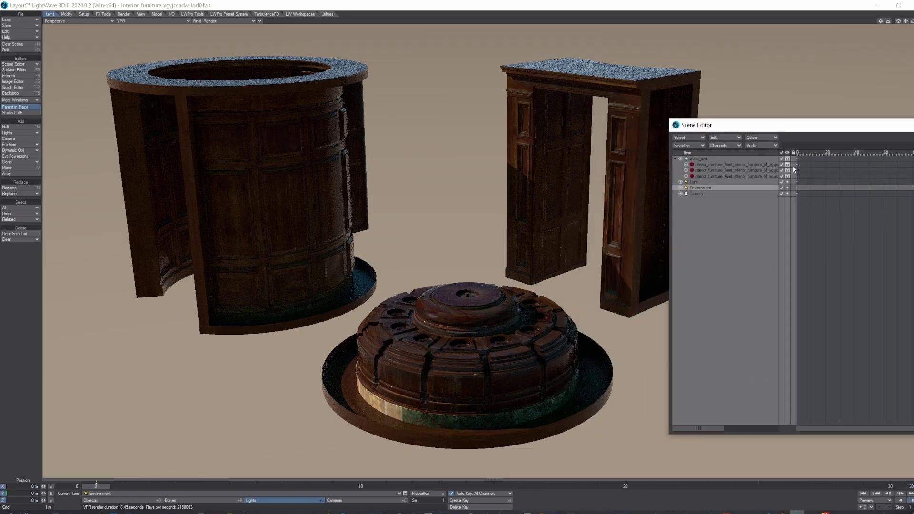
left_click_drag(836, 128, 643, 173)
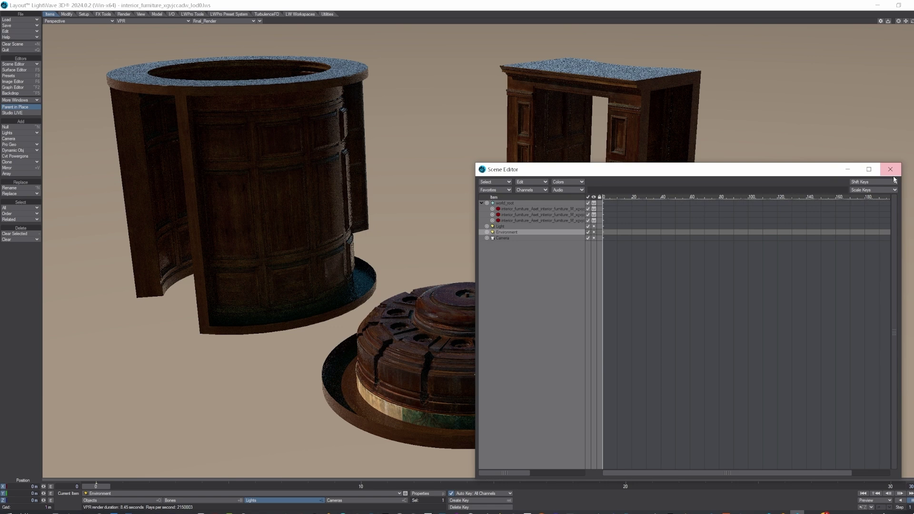
left_click(890, 170)
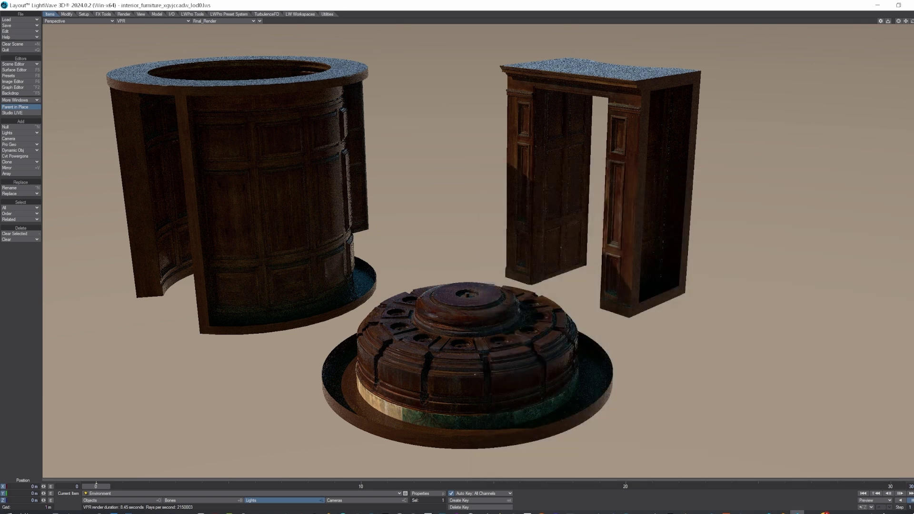
Step: Rotate the round carved furniture piece in the foreground to a heading of about 66°
left_click(455, 292)
key("y")
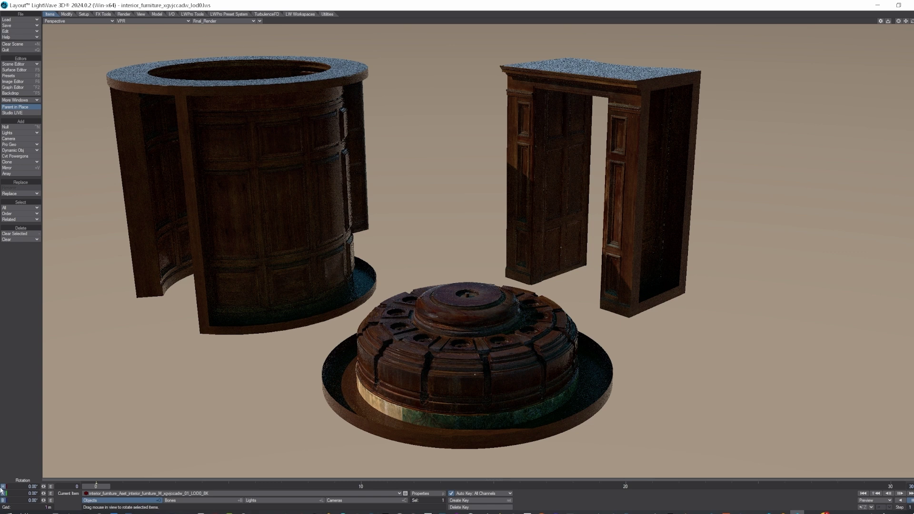
left_click_drag(2, 488, 4, 495)
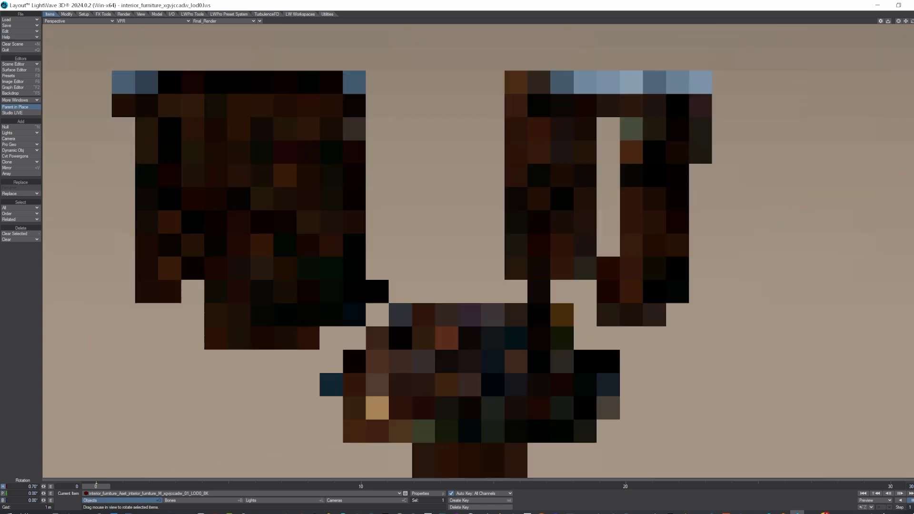
left_click_drag(333, 381, 376, 381)
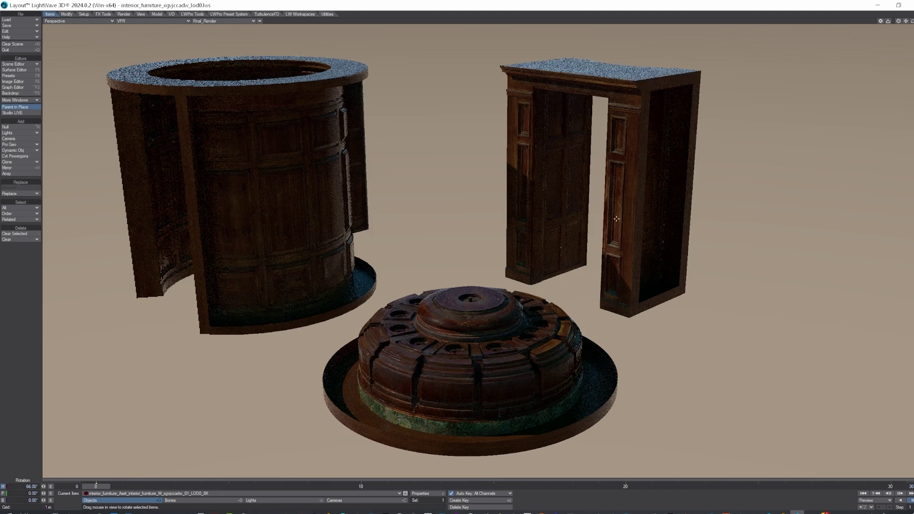
Step: Switch to File Explorer and examine the furniture, flowering plant and kb3d_refineries subfolders within KITBASH_TEST's Images, Objects and Scenes folders
key("alt+Tab")
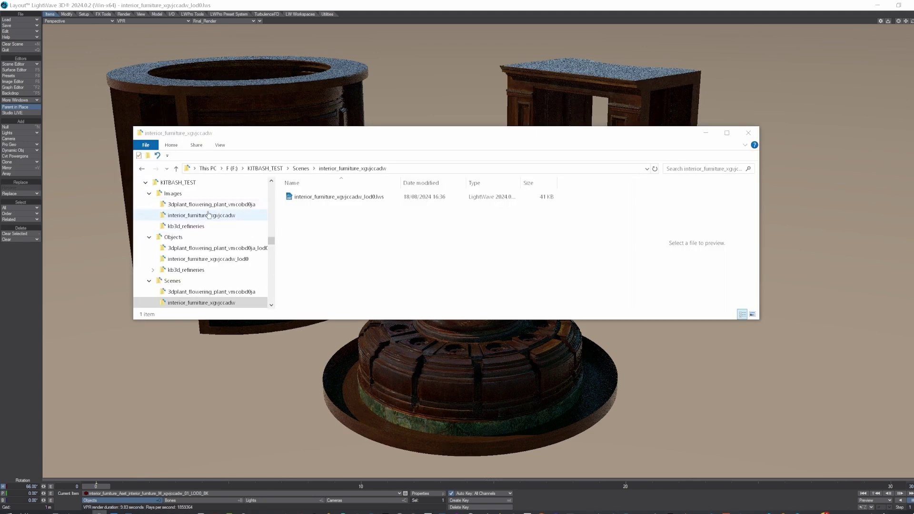
left_click(179, 183)
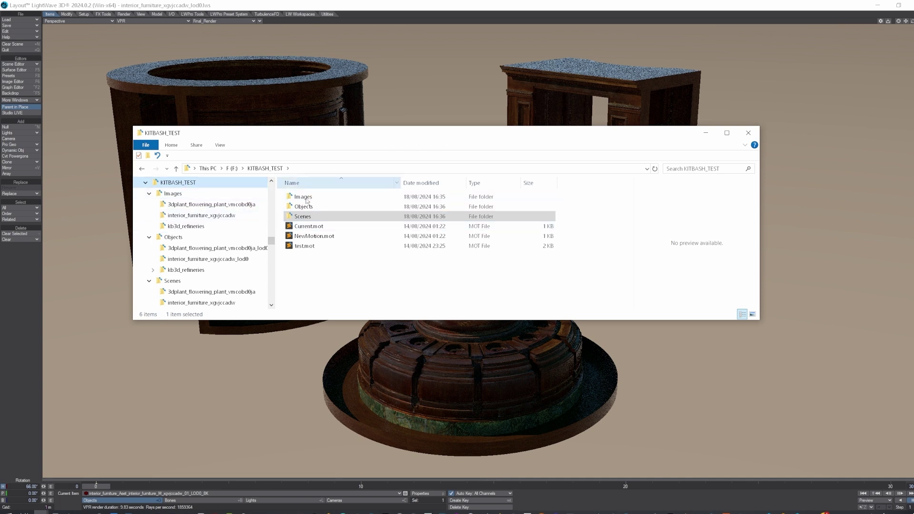
left_click(192, 218)
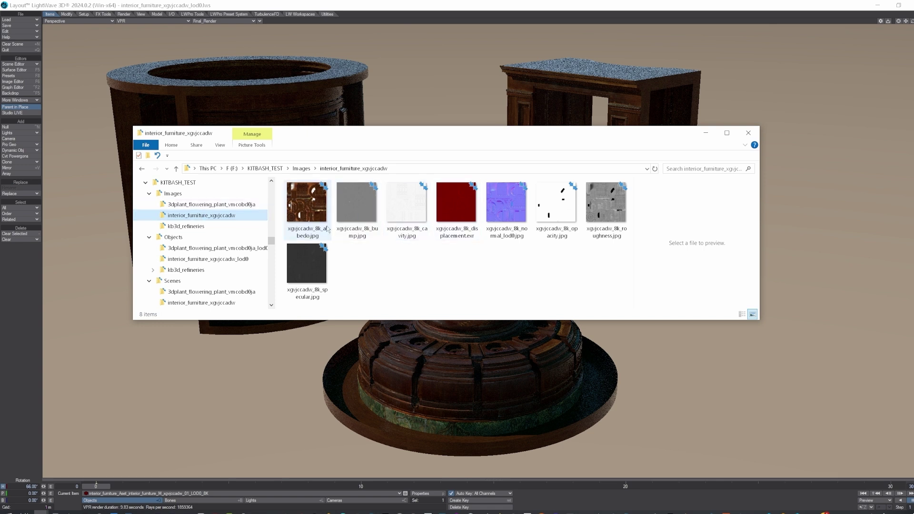
left_click(200, 260)
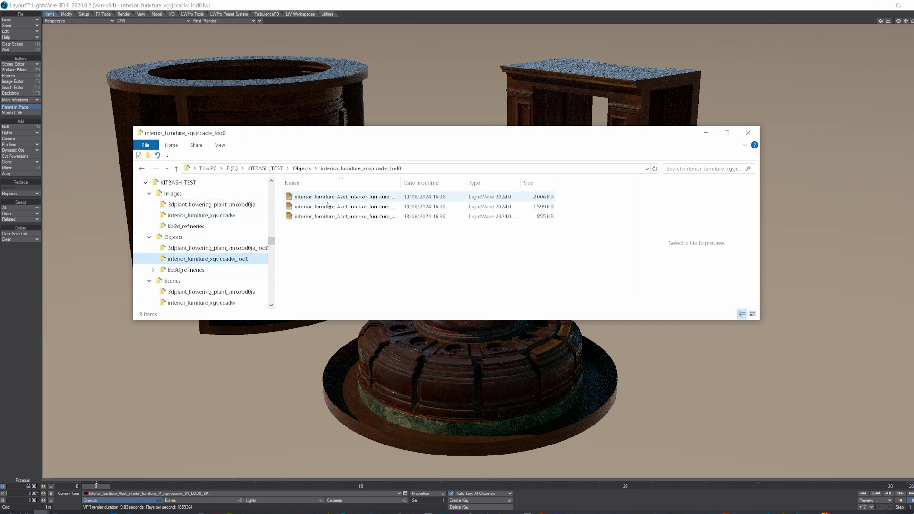
left_click(200, 303)
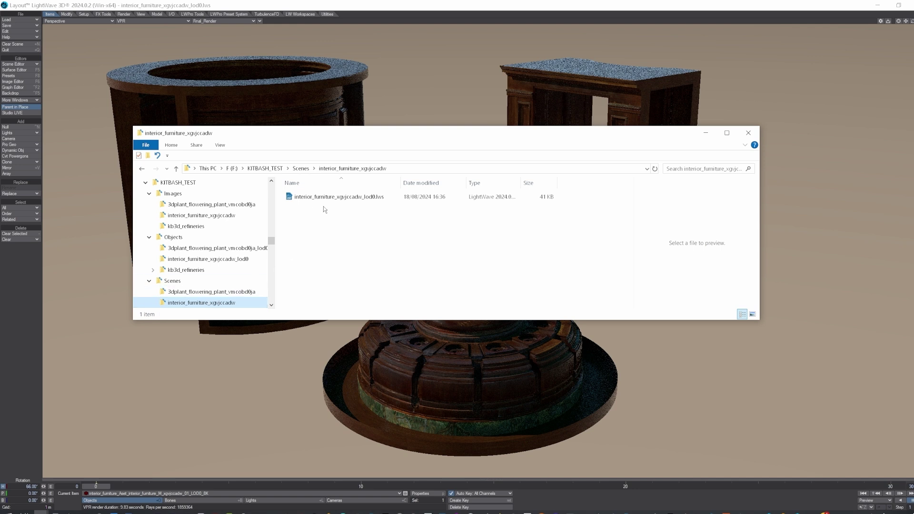
left_click(193, 292)
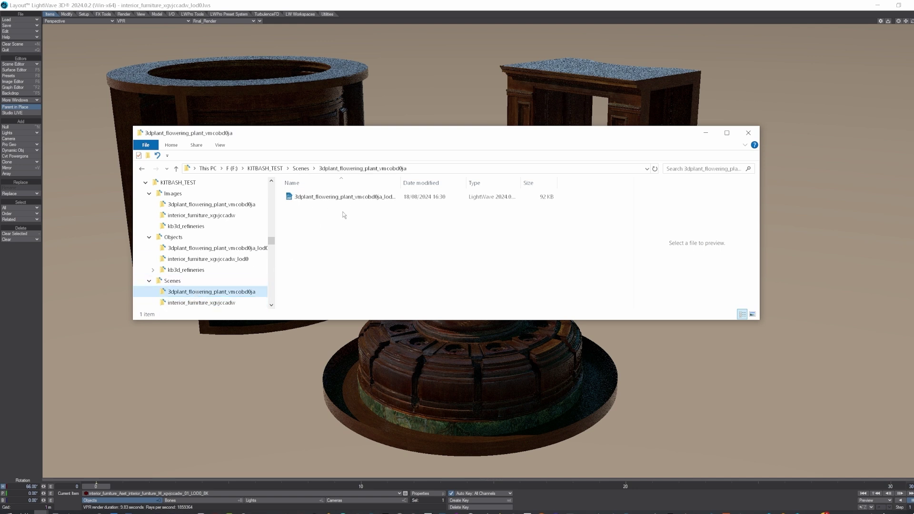
left_click(260, 247)
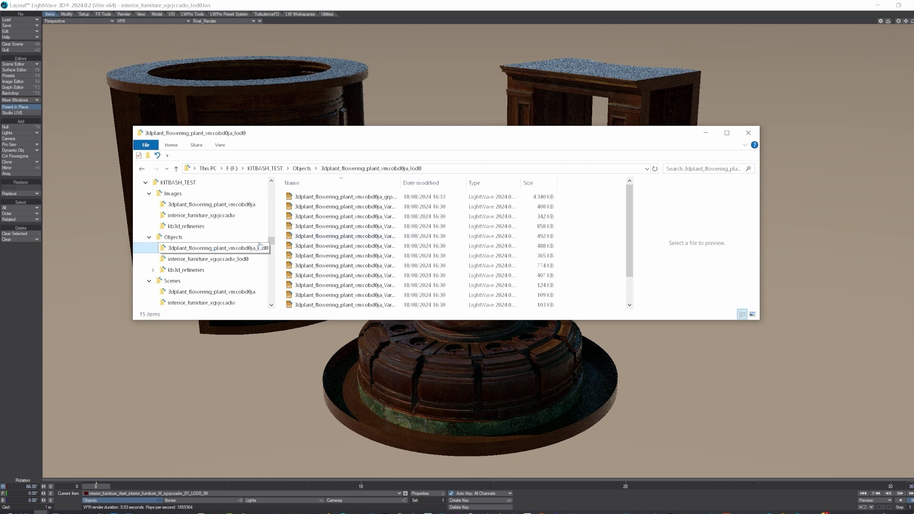
left_click(196, 205)
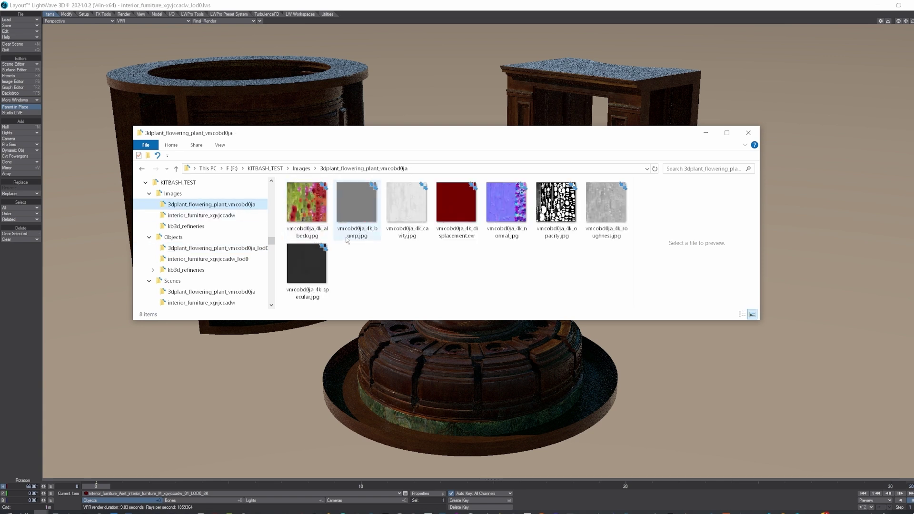
left_click(186, 226)
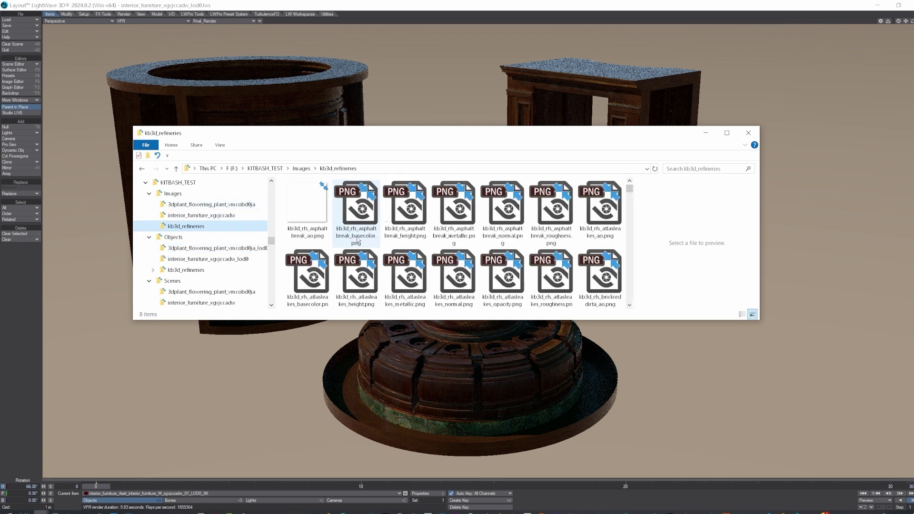
scroll(434, 243, "down", 5)
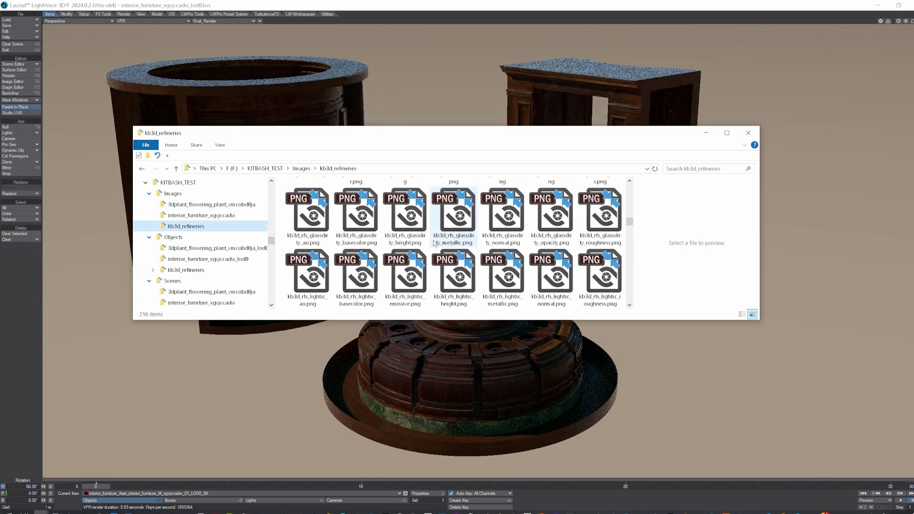
scroll(434, 243, "up", 5)
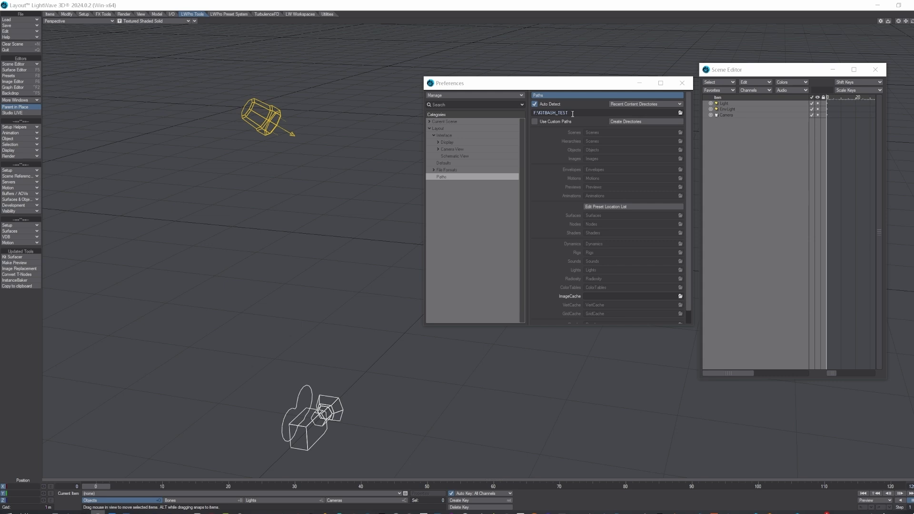
Step: Check the F:\KITBASH_TEST content directory in Preferences, and import and surface the Space Colony kit through Kit Surfacer with the KitBash preset
left_click_drag(568, 112, 523, 111)
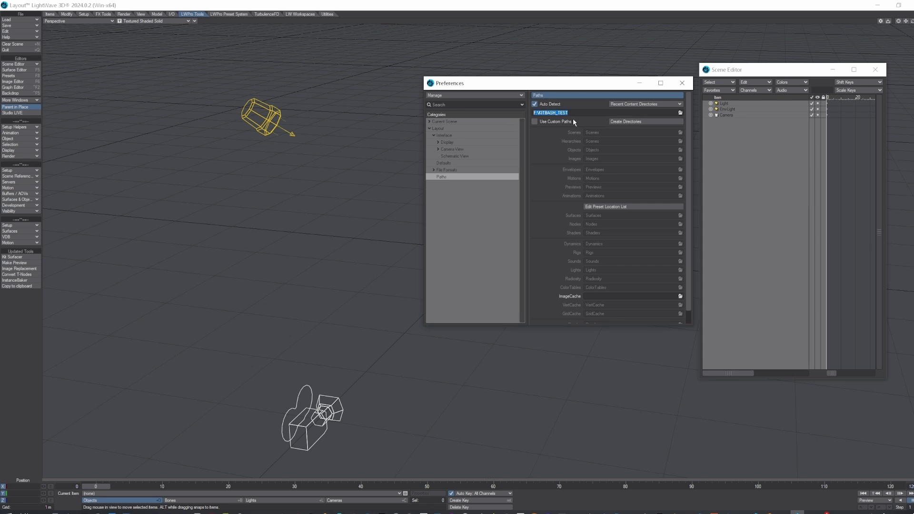
left_click(681, 83)
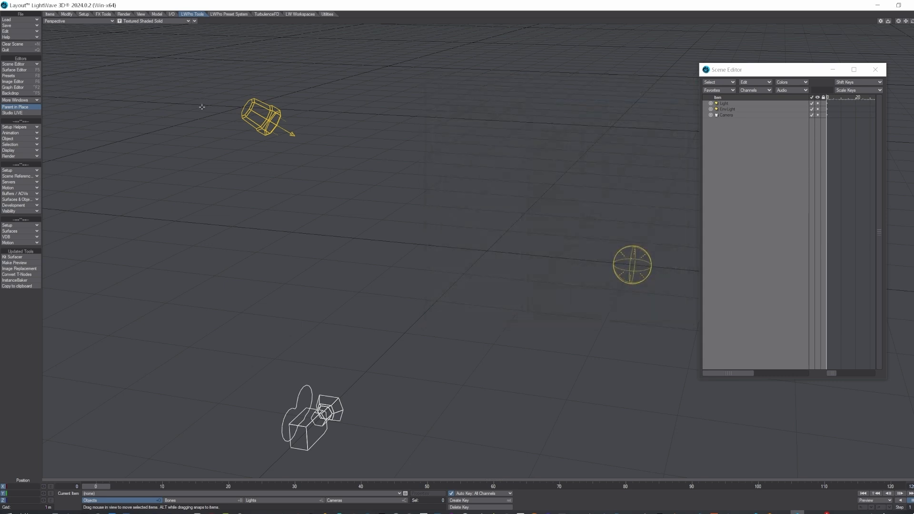
left_click(29, 257)
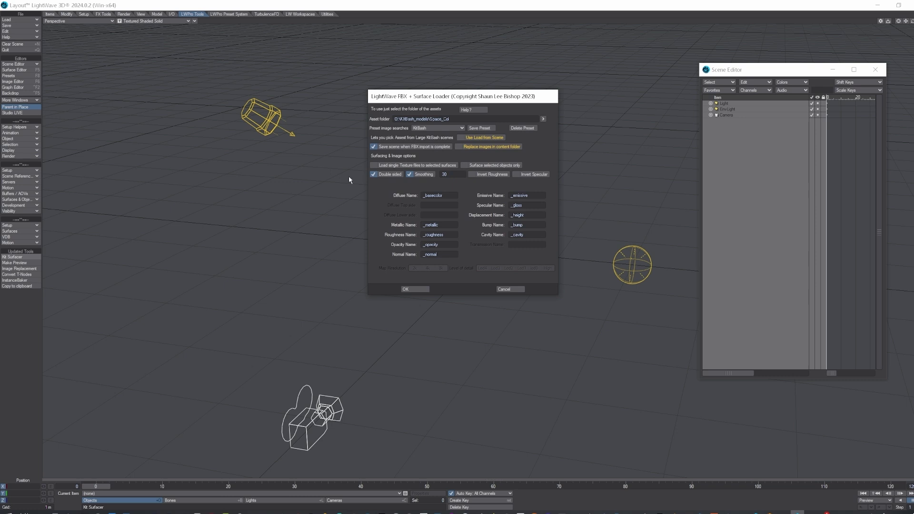
left_click(452, 118)
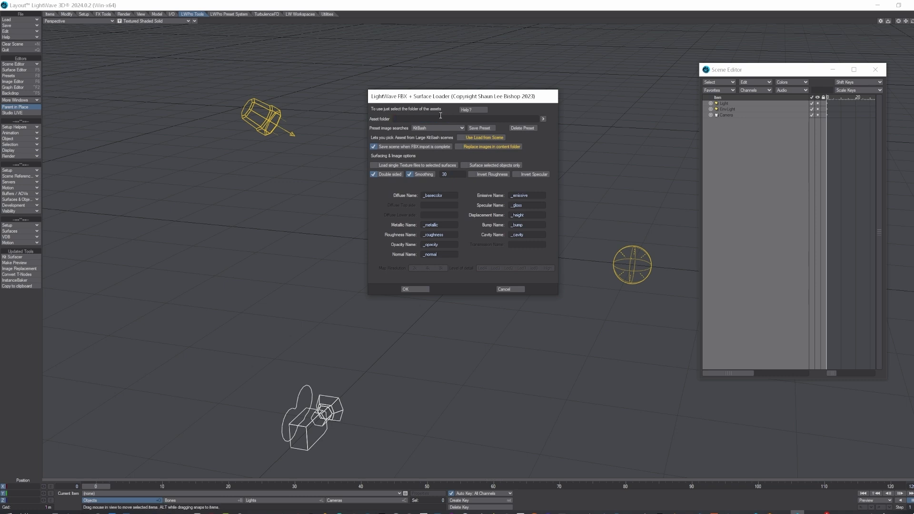
left_click_drag(449, 117, 395, 116)
left_click(415, 289)
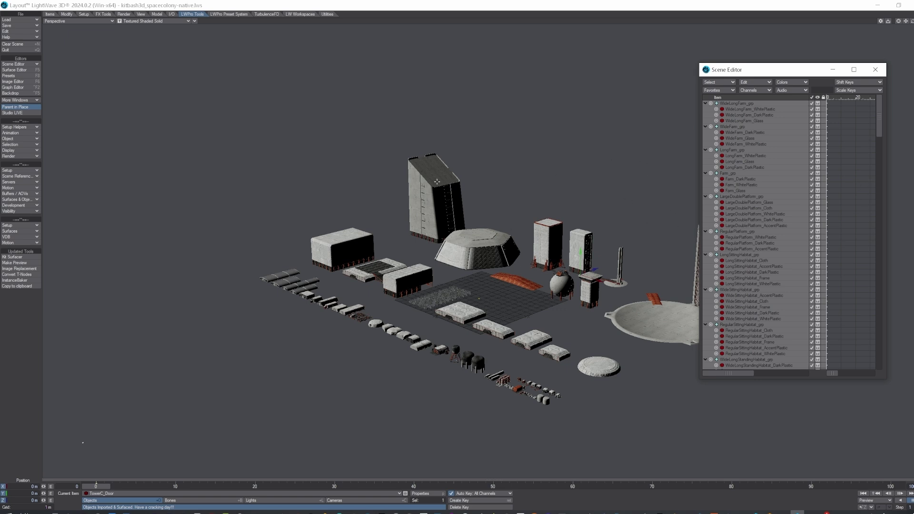
Step: Open the Surface Editor, widen it, and examine the node network of a tower's Cloth surface in the maximised Node Editor
left_click(27, 70)
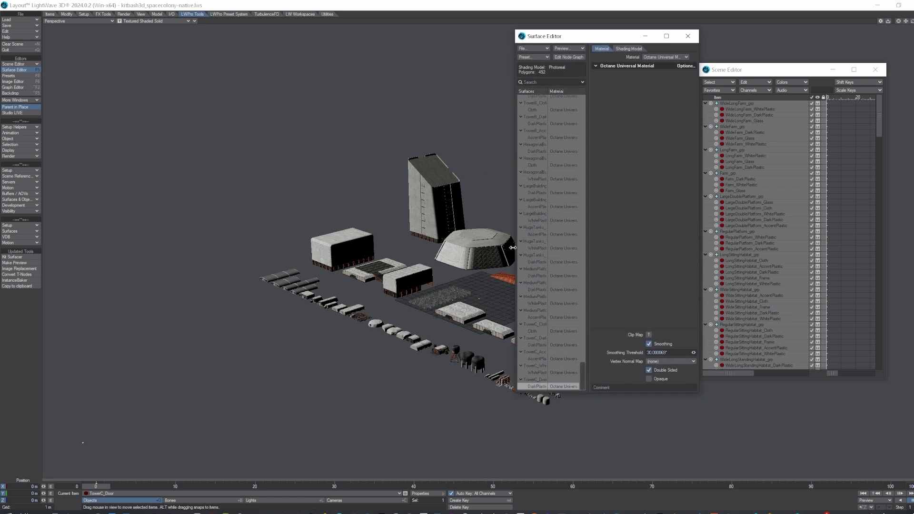
left_click_drag(516, 248, 315, 254)
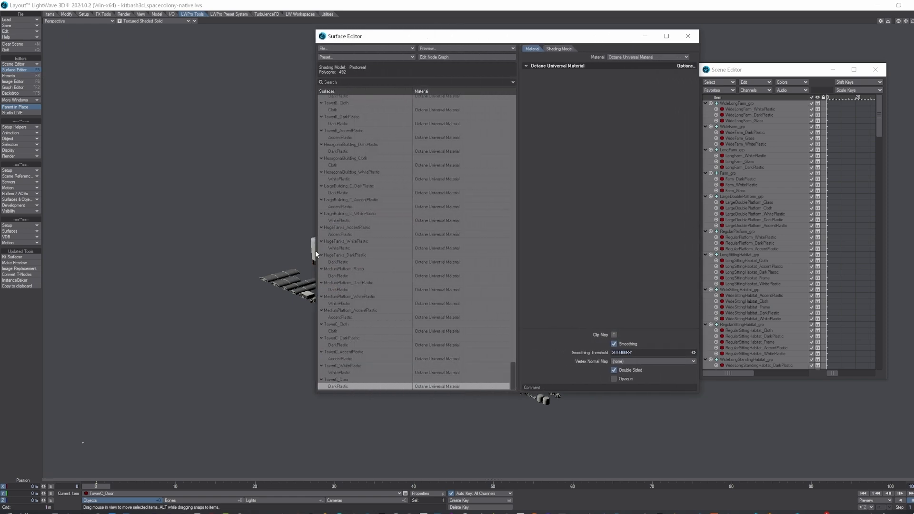
double_click(340, 109)
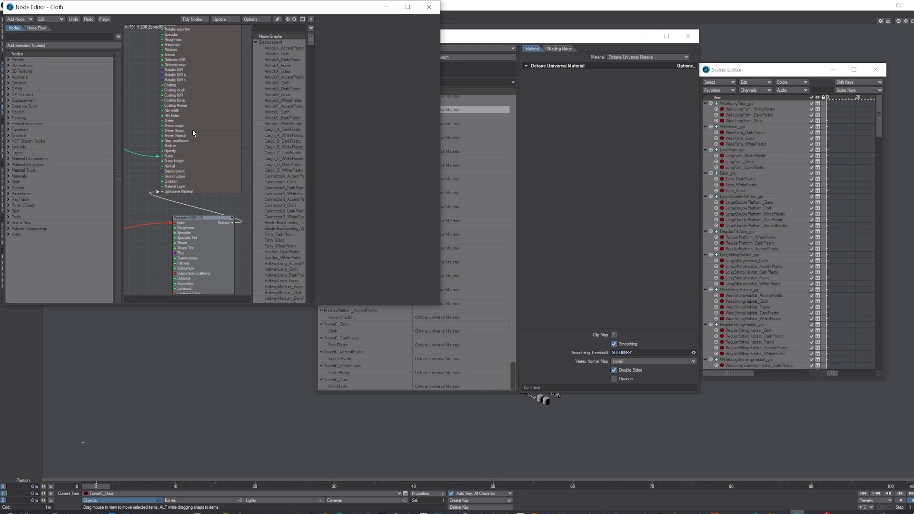
left_click_drag(191, 131, 327, 251)
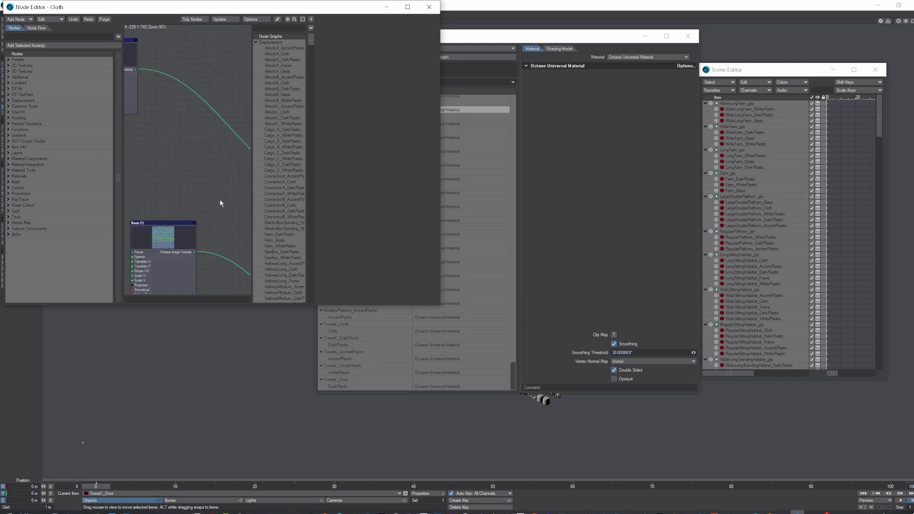
scroll(225, 220, "down", 8)
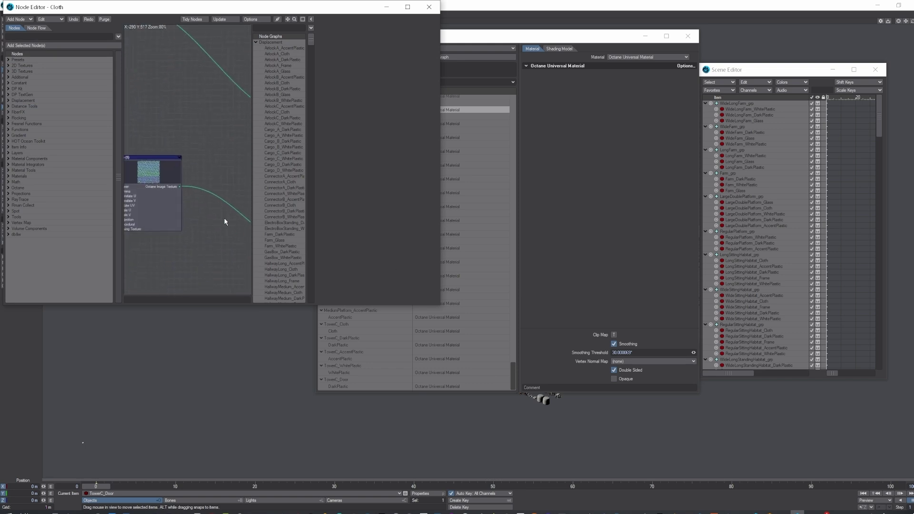
left_click(407, 7)
left_click_drag(476, 312, 655, 284)
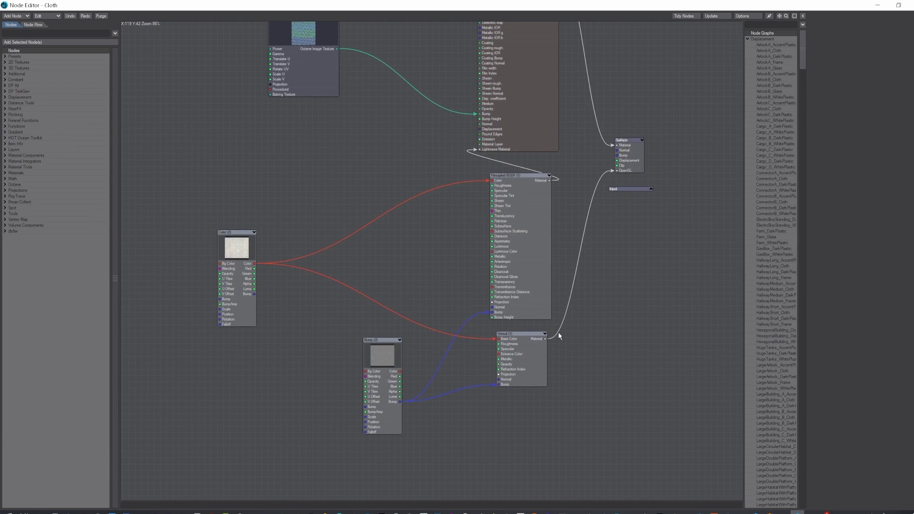
left_click_drag(452, 275, 412, 346)
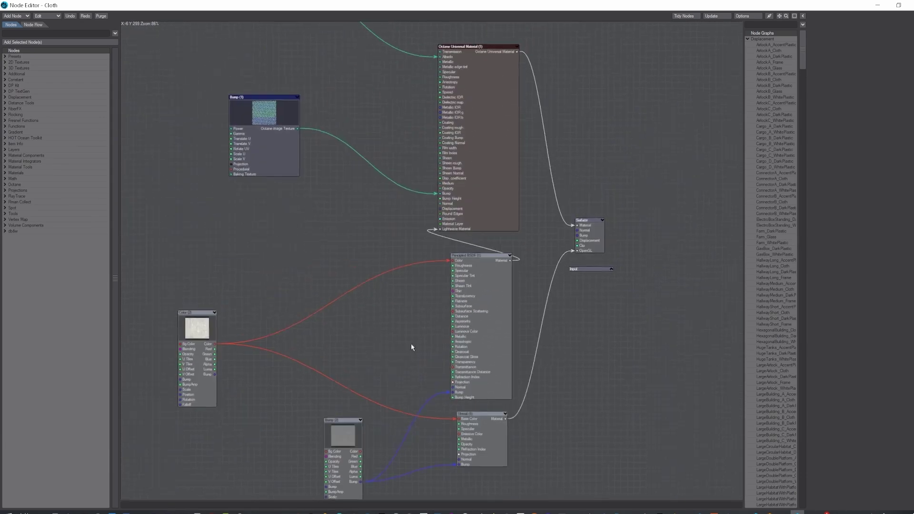
left_click(911, 5)
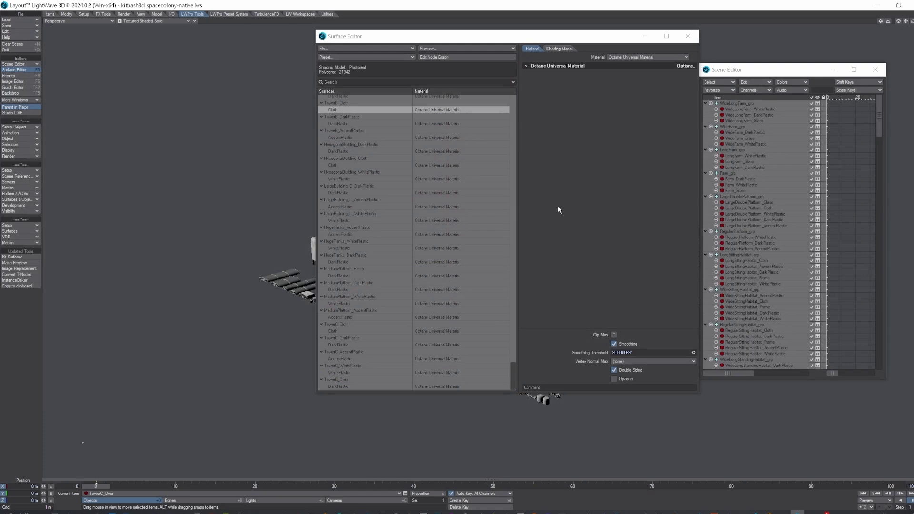
Step: Review the Space Colony surface list, including the WideFarm WhitePlastic surface, and close the Surface Editor and Scene Editor
left_click_drag(513, 374, 514, 105)
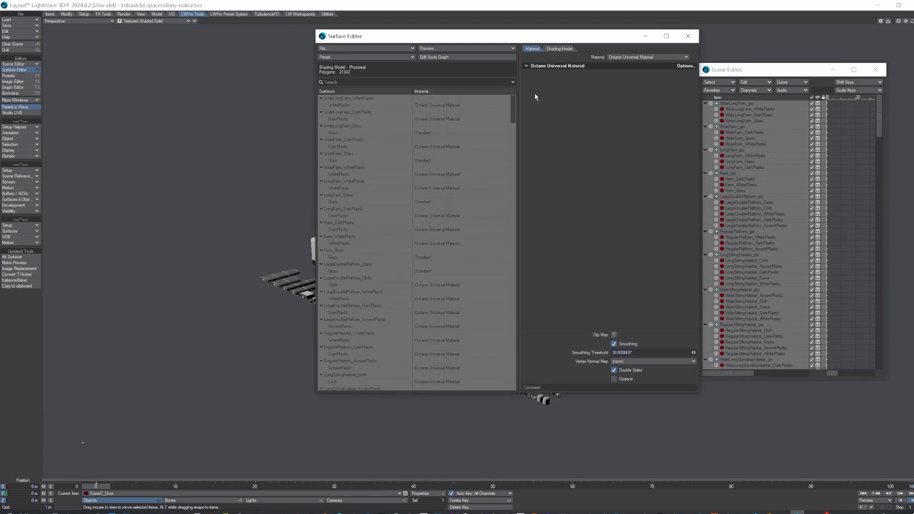
left_click(344, 175)
left_click(346, 187)
key("Up")
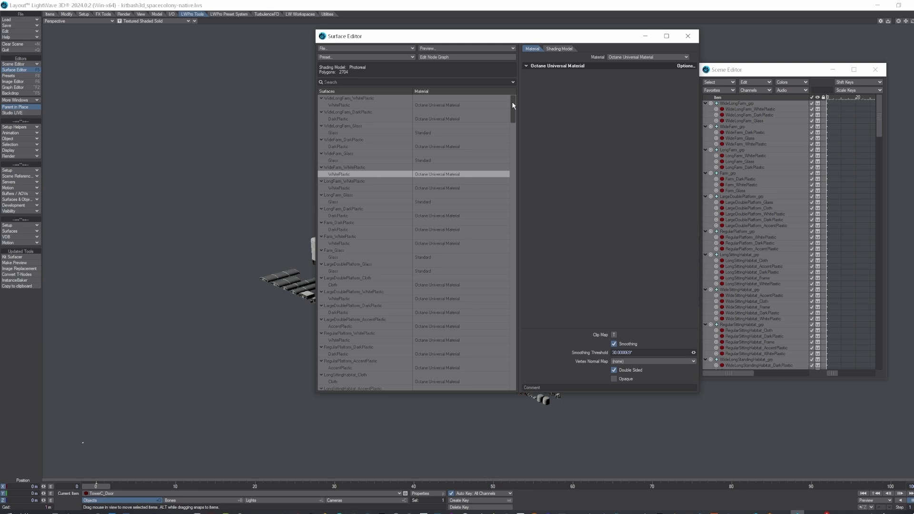
left_click_drag(512, 106, 514, 375)
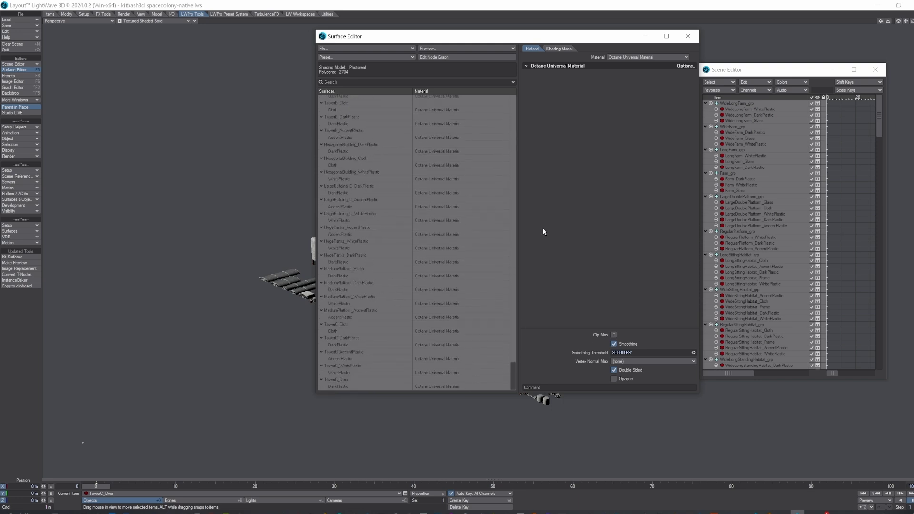
left_click(688, 35)
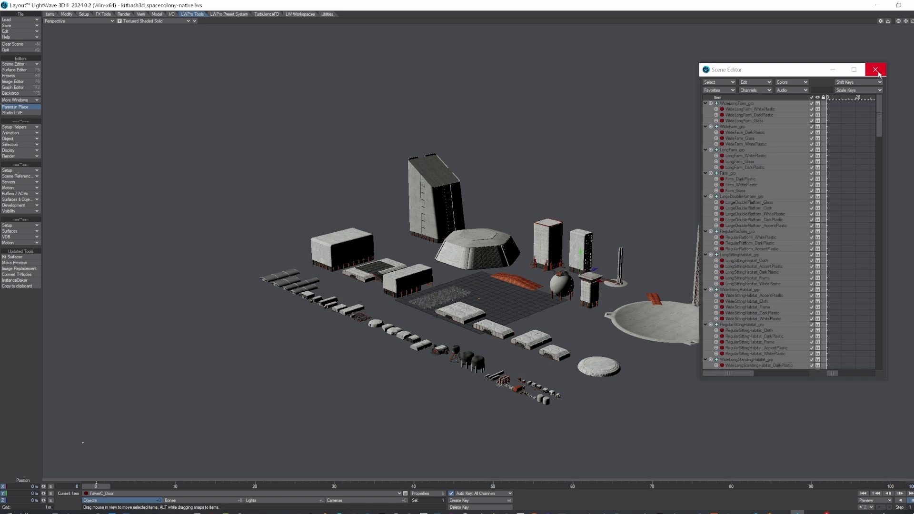
left_click(875, 70)
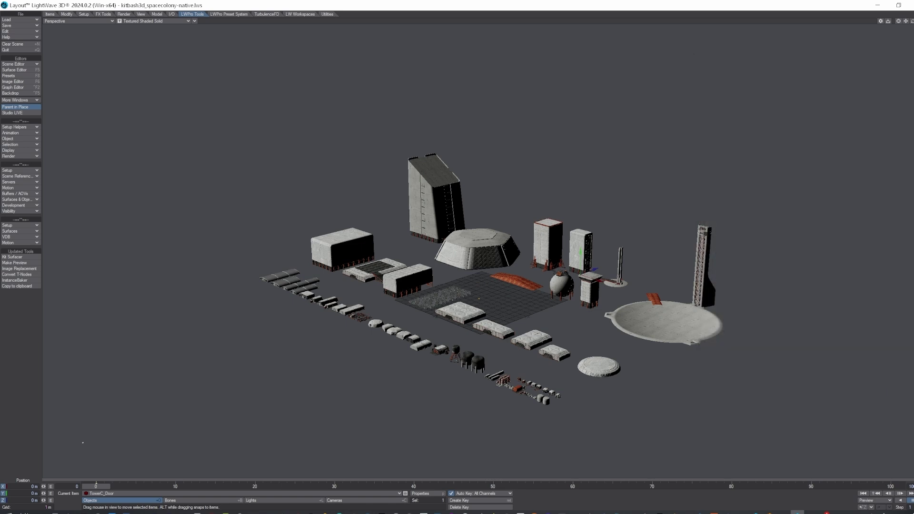
Step: Switch to Modeler and merge the kit objects in F:\KITBASH_TEST\Objects\Space_Col into layers, with Save as Layered Object enabled
key("F12")
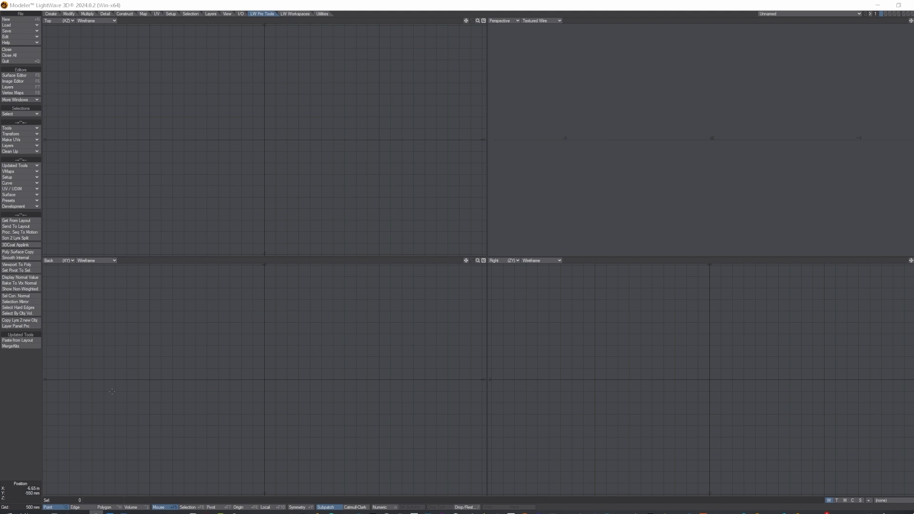
left_click(18, 347)
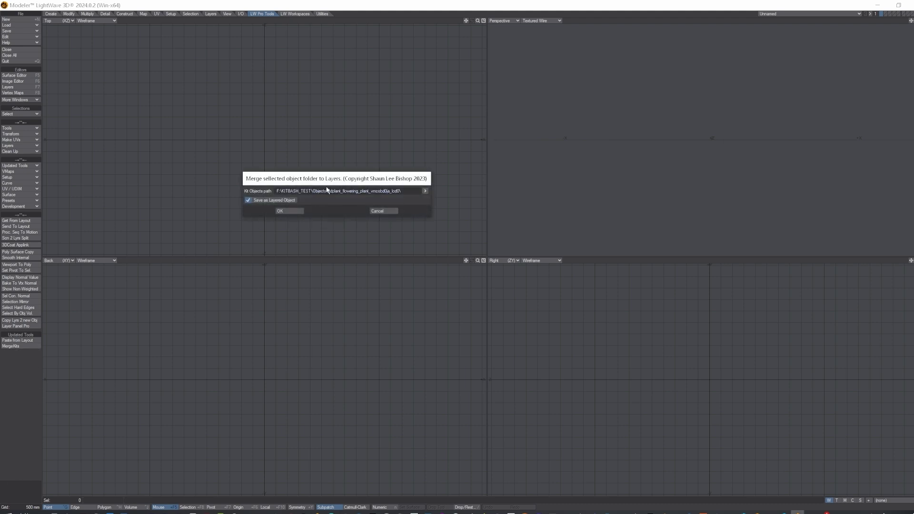
left_click(327, 192)
key("shift+End")
key("Delete")
left_click(425, 191)
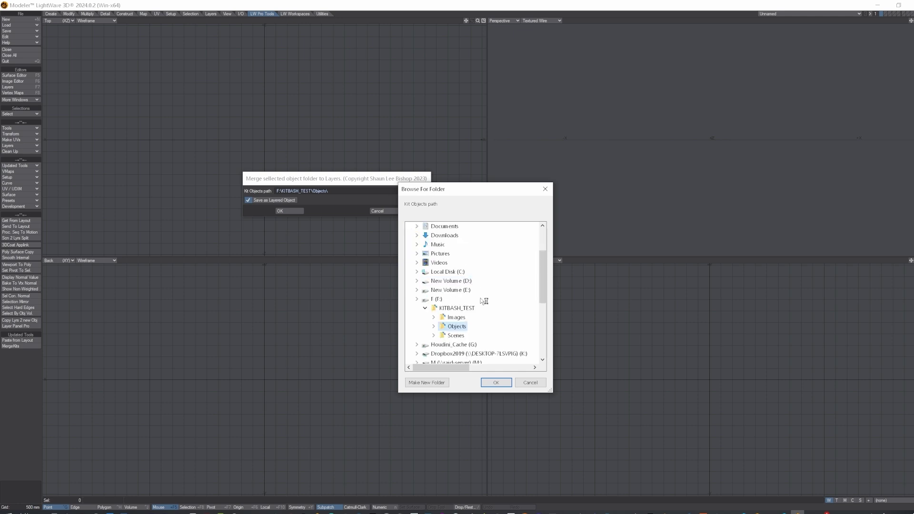
left_click(433, 327)
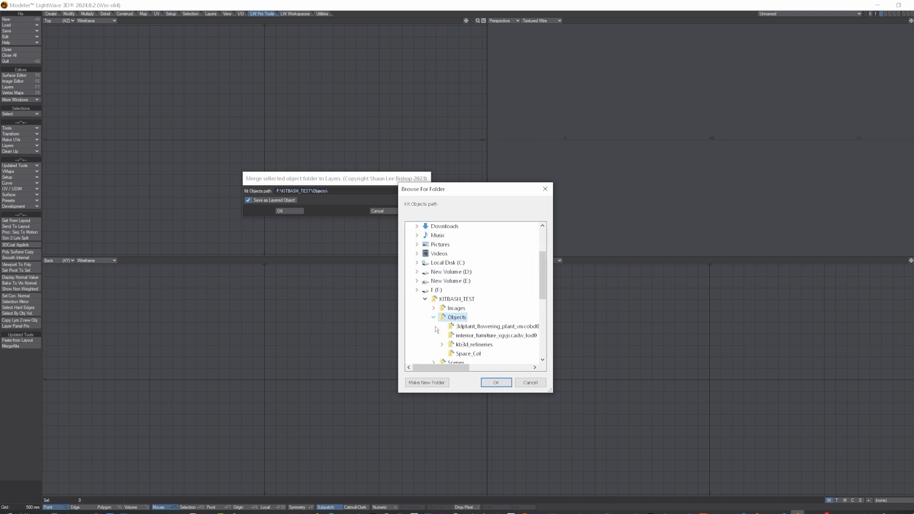
left_click(473, 354)
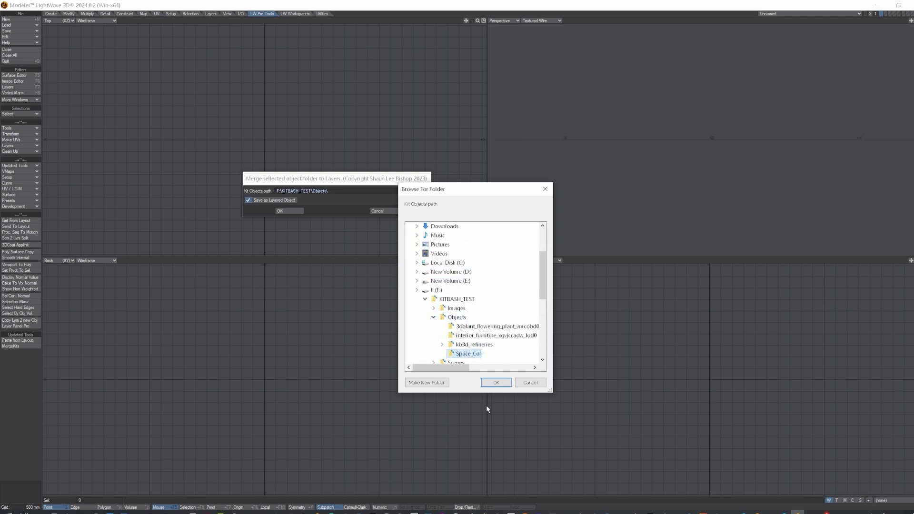
left_click(502, 384)
left_click(288, 213)
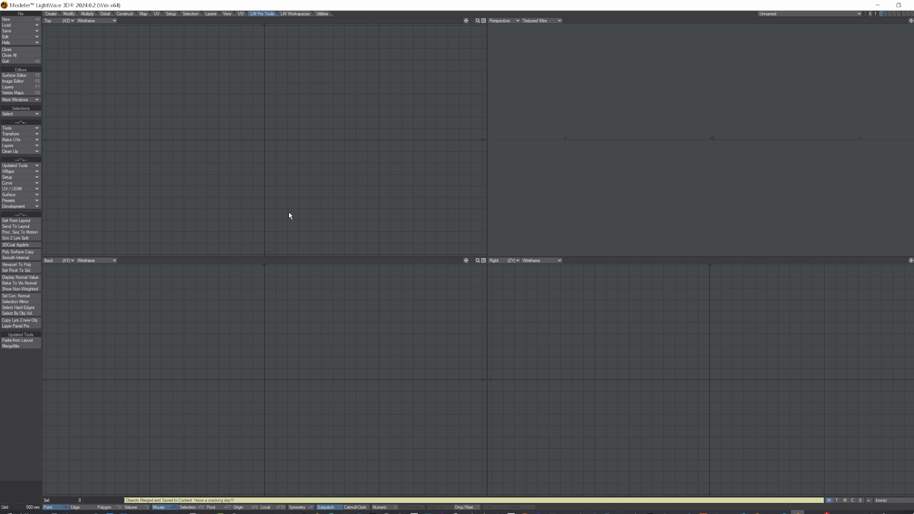
Step: Load LargeBuilding_A.lwo from the Grouped folder inside Objects\Space_Col
left_click(13, 25)
left_click(13, 27)
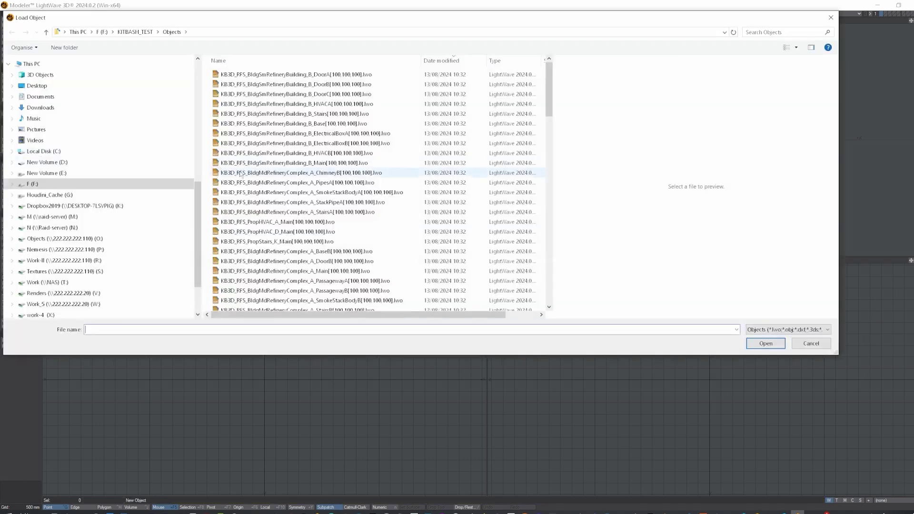
scroll(356, 81, "down", 10)
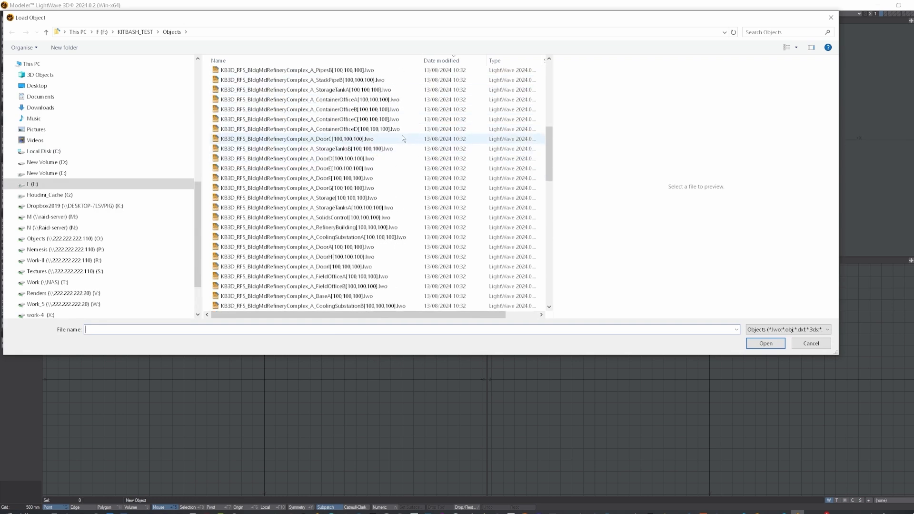
left_click_drag(551, 141, 549, 294)
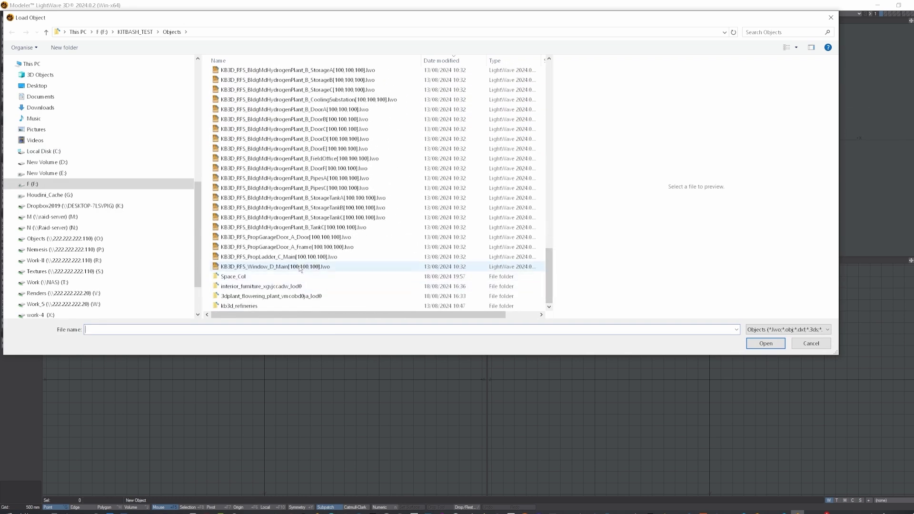
double_click(219, 276)
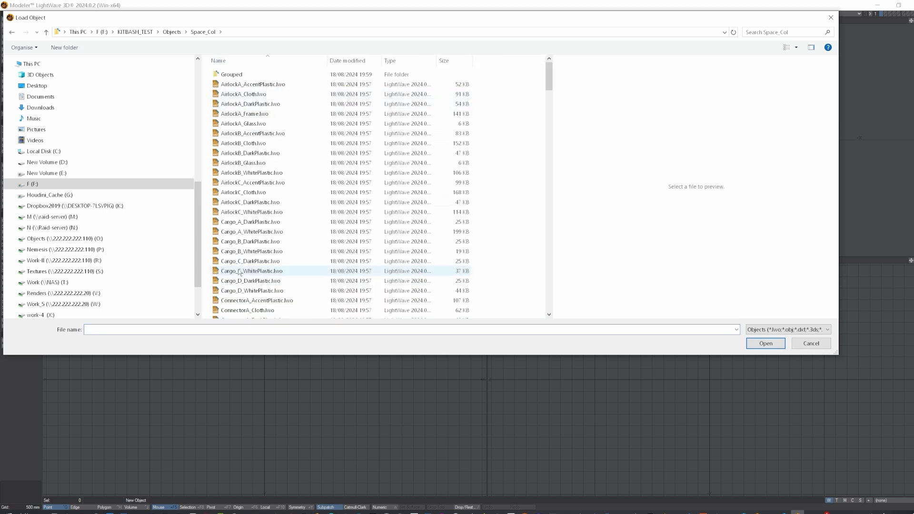
double_click(217, 74)
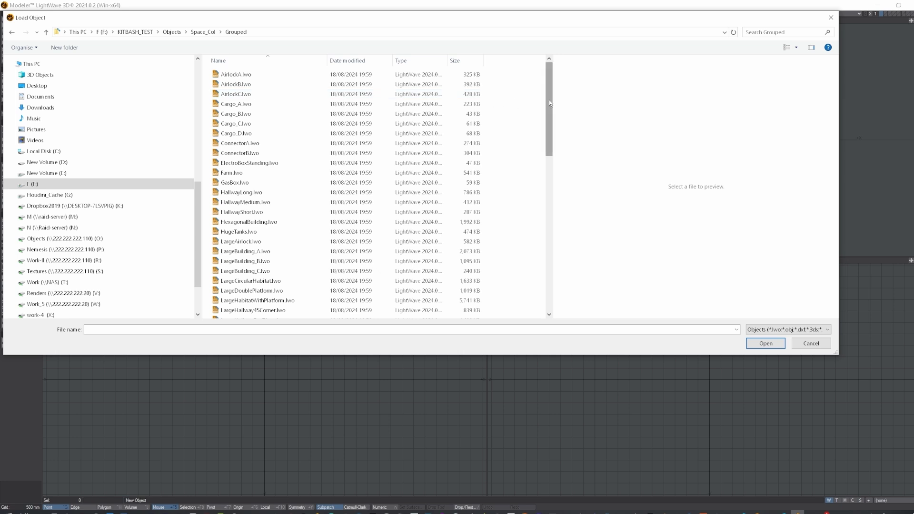
left_click_drag(549, 104, 549, 148)
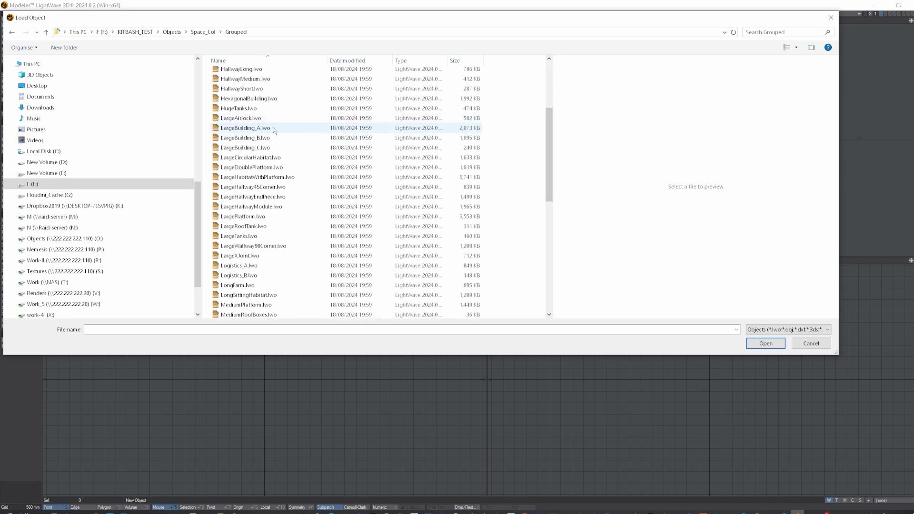
left_click(440, 128)
left_click(767, 344)
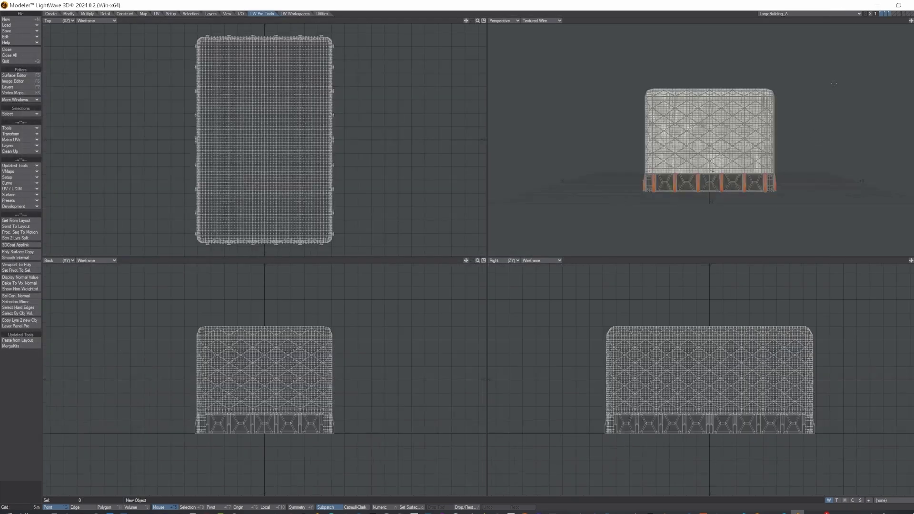
Step: Inspect the large building's separate layers individually and together, viewing the model from several angles
mouse_move(910, 21)
left_mouse_down()
mouse_move(881, 36)
mouse_move(910, 16)
left_mouse_up()
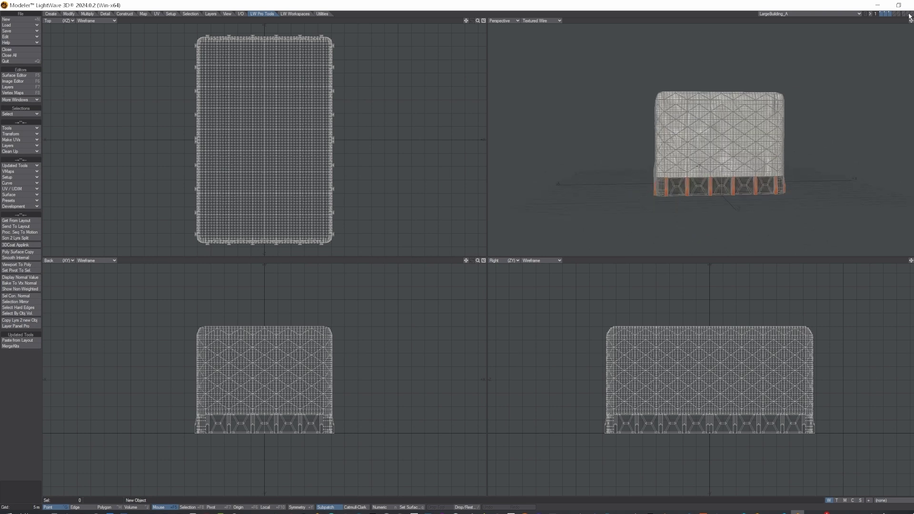
left_click(884, 14)
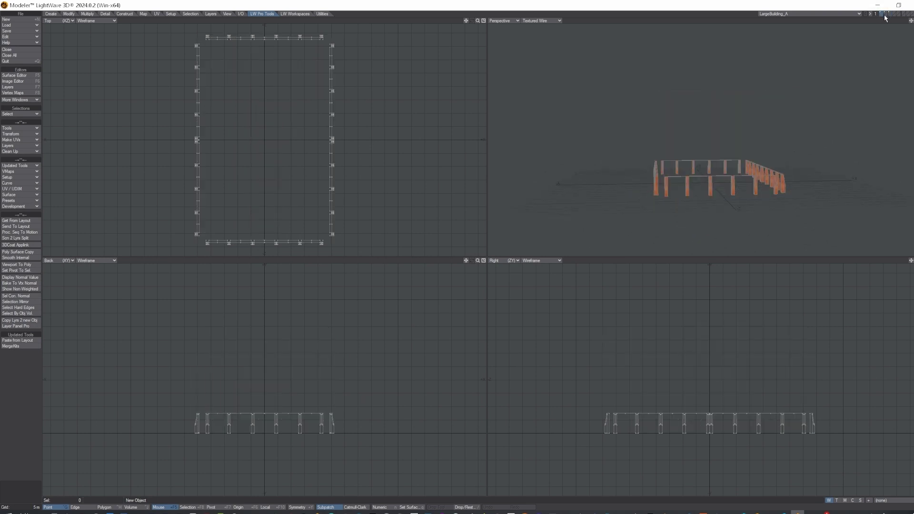
left_click(887, 14)
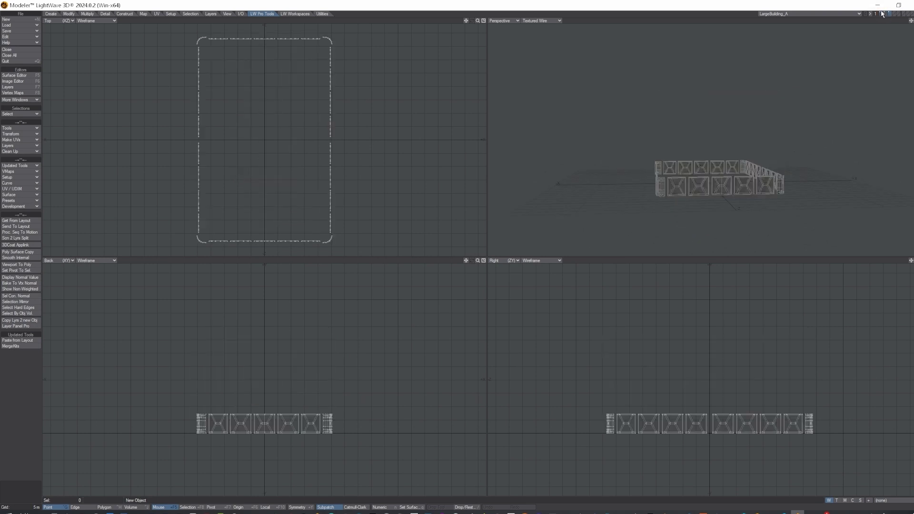
left_click(884, 14)
left_click(887, 14, "shift")
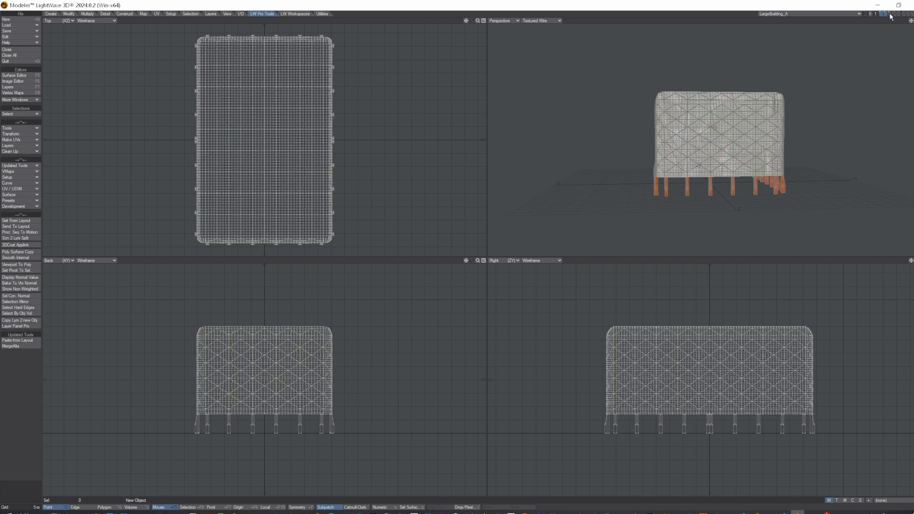
left_click(890, 14, "shift")
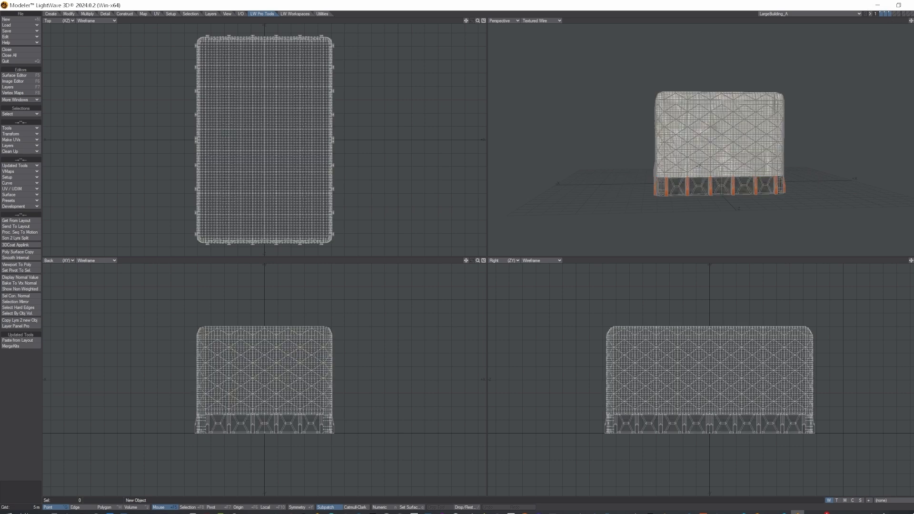
mouse_move(700, 143)
left_mouse_down("alt")
mouse_move(714, 162)
mouse_move(704, 119)
mouse_move(686, 143)
left_mouse_up("alt")
left_click_drag(910, 21, 912, 25)
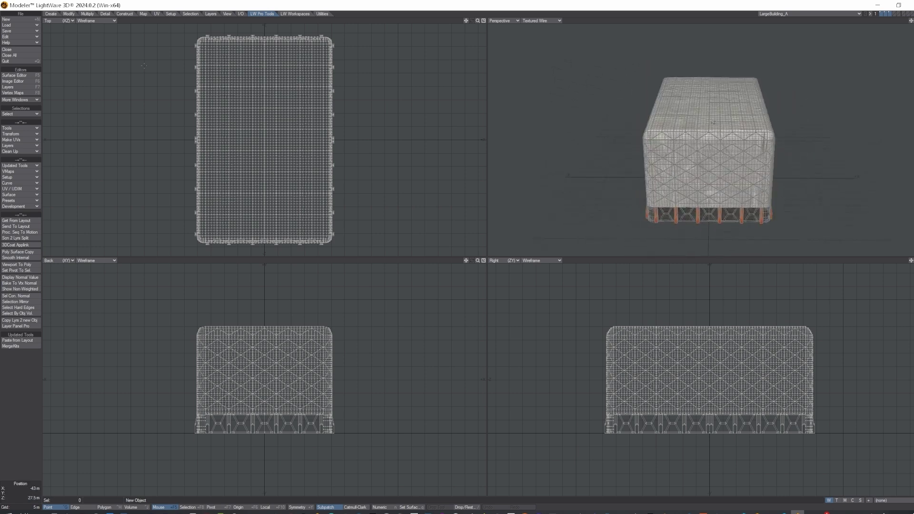
Step: Load the separate part files Cargo_D_DarkPlastic.lwo and Cargo_D_WhitePlastic.lwo from the Objects\Space_Col folder
left_click(19, 26)
left_click(20, 26)
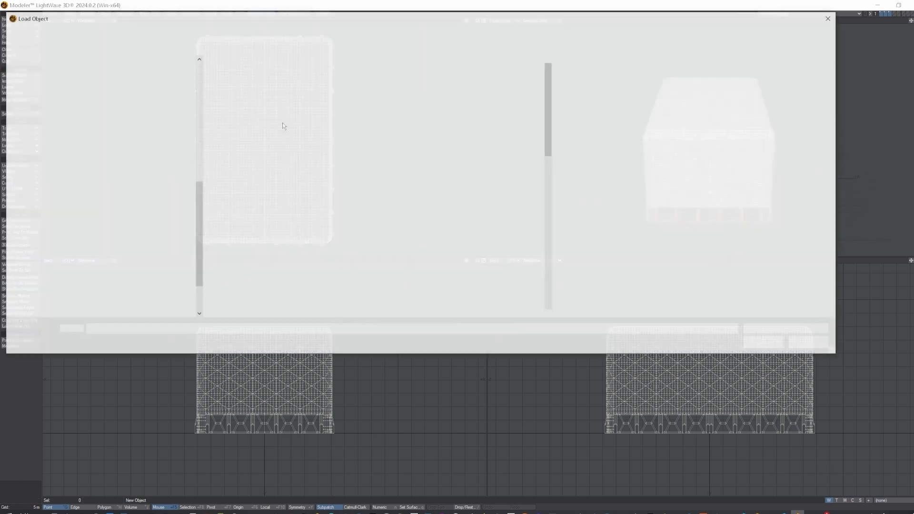
scroll(257, 179, "down", 5)
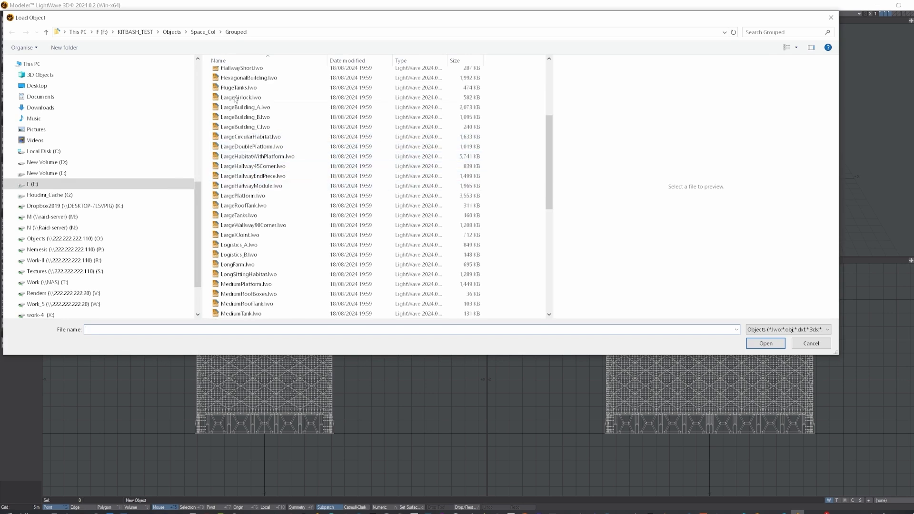
left_click(205, 33)
scroll(264, 184, "down", 2)
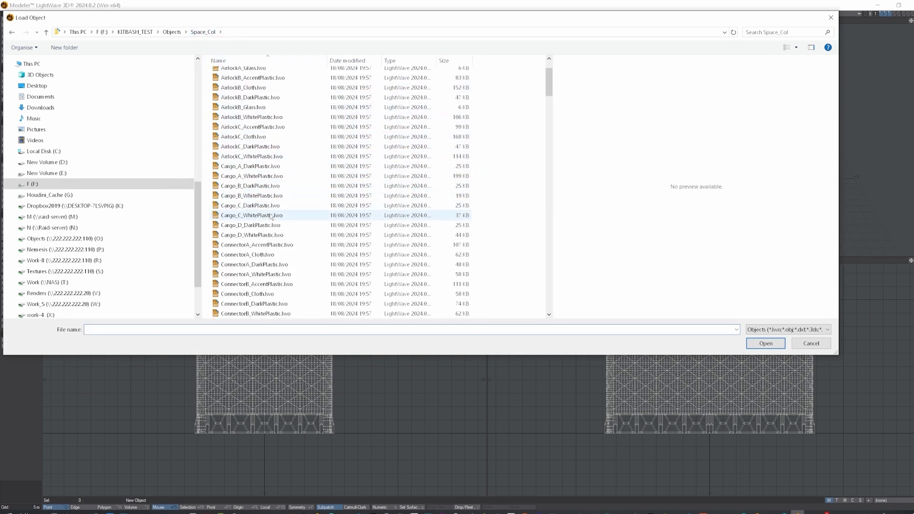
left_click(249, 206)
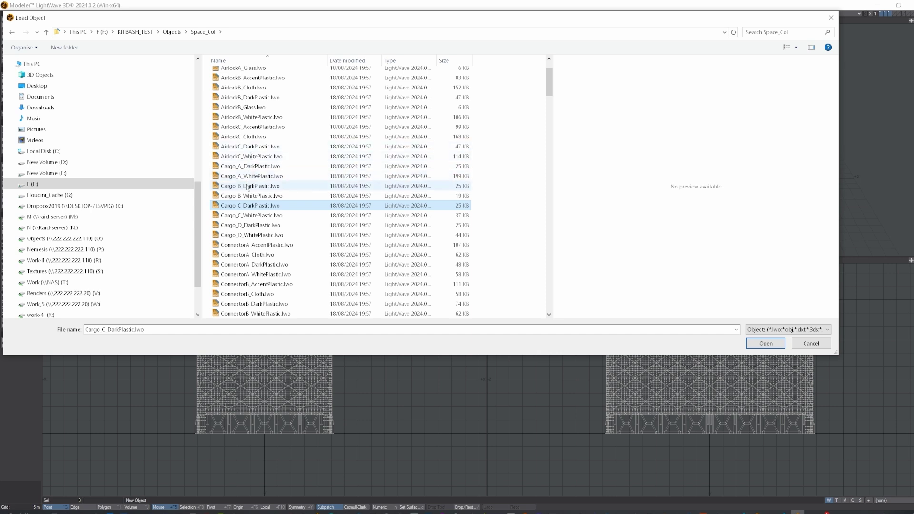
left_click(250, 225)
left_click(249, 235, "ctrl")
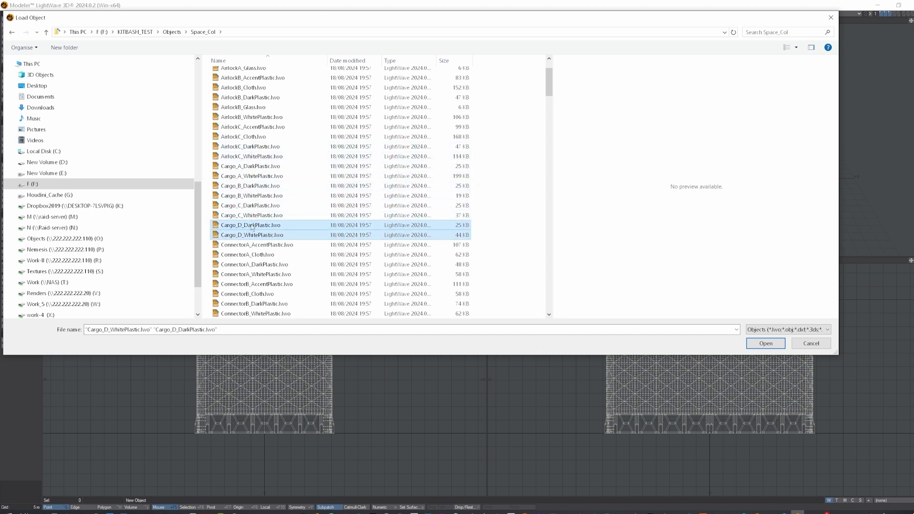
left_click(766, 343)
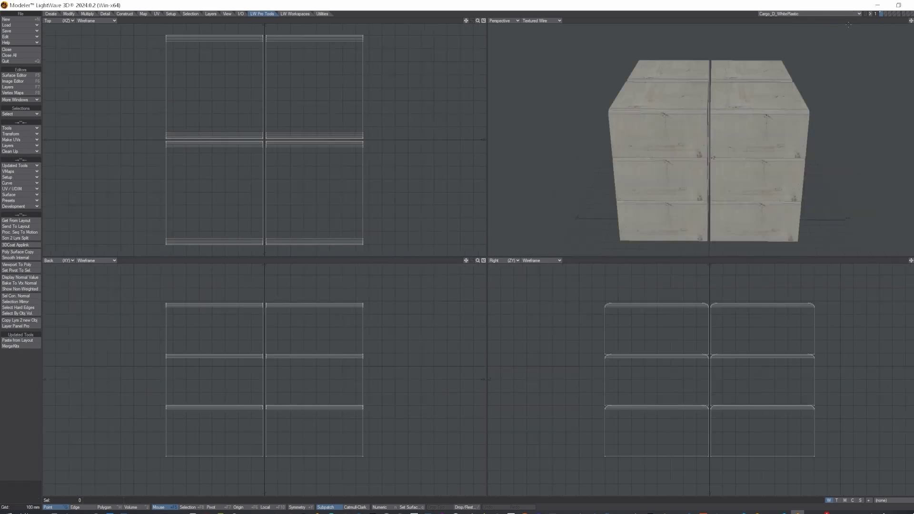
Step: Compare the separate Cargo_D dark and white plastic objects with the layered LargeBuilding_A object, fitting the building in view
left_click(809, 14)
left_click(800, 19)
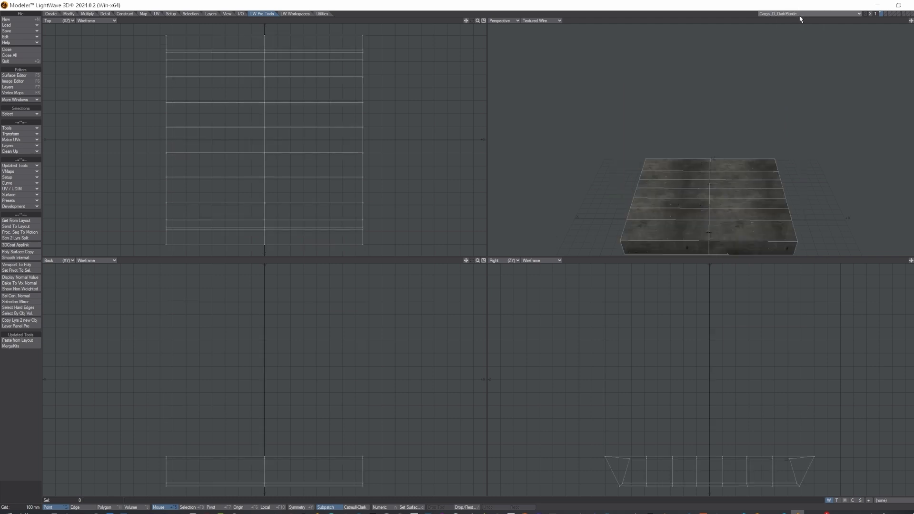
left_click(830, 15)
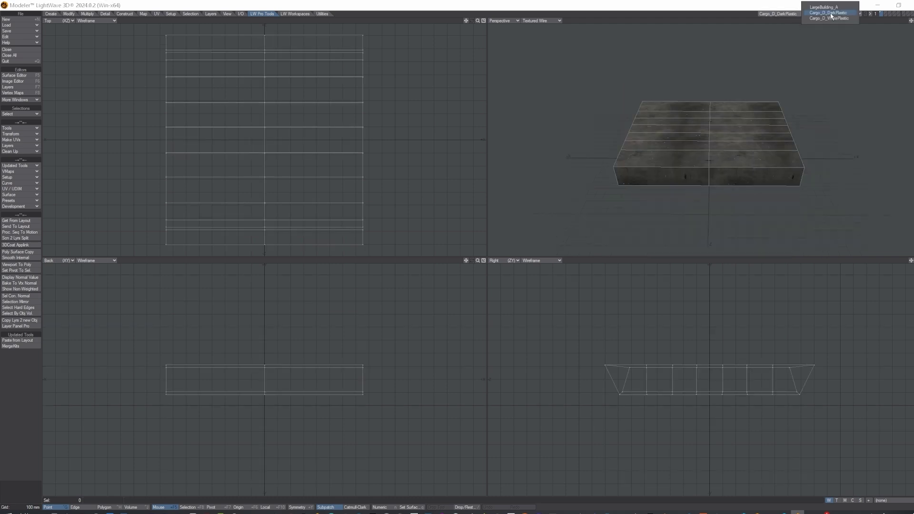
left_click(829, 18)
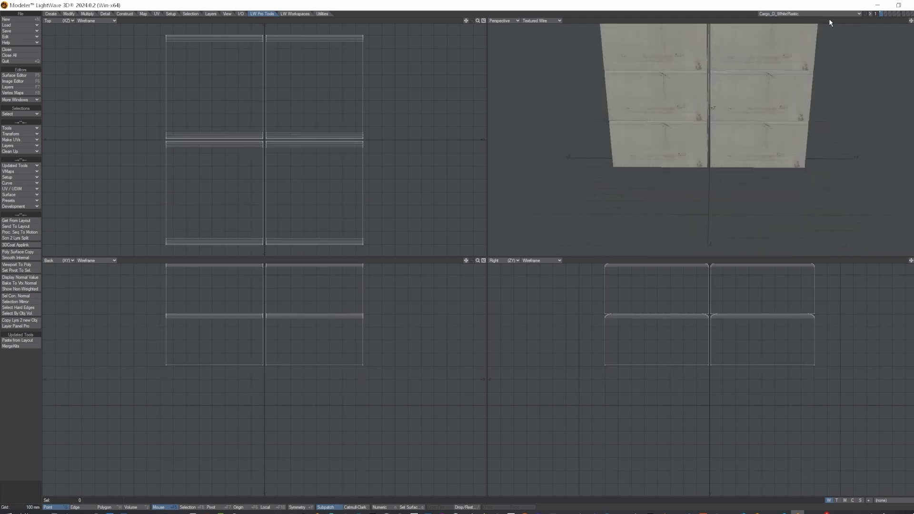
left_click(804, 11)
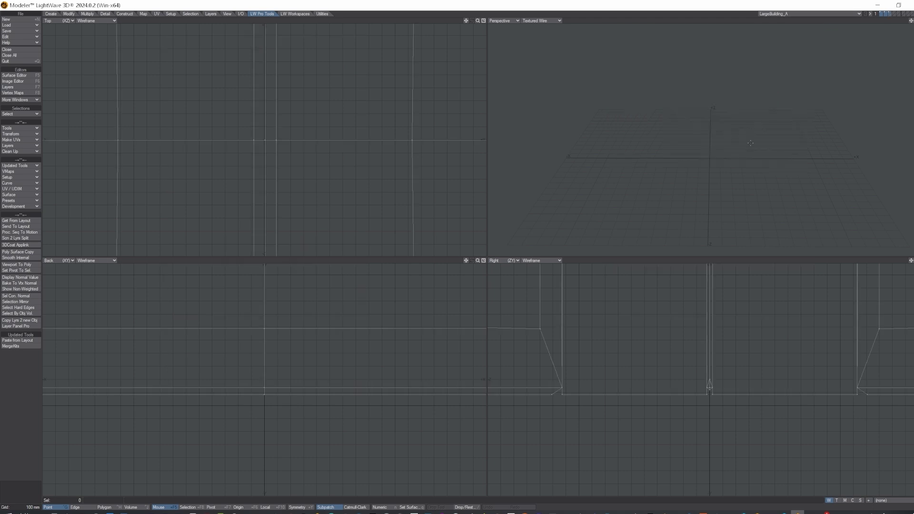
key("a")
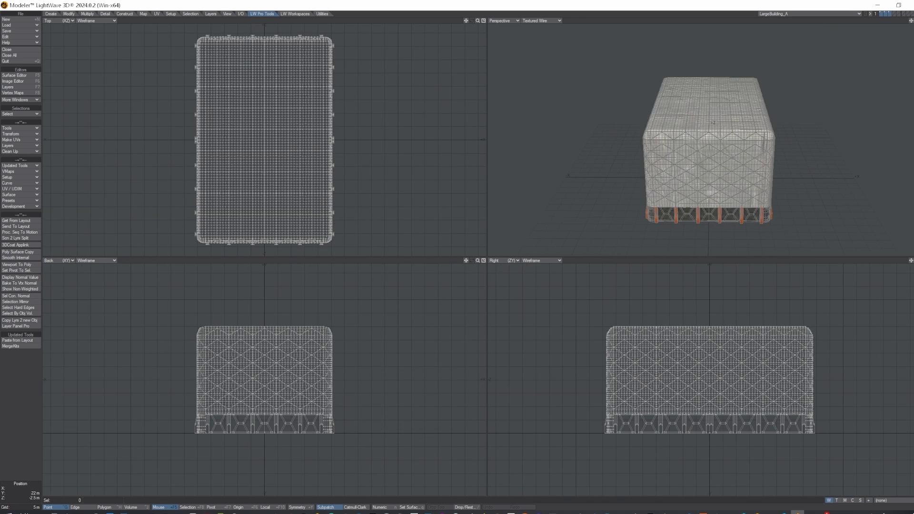
Step: Switch to Layout and run Kit Surfacer on the Space_Col folder with Use Load from Scene, clearing the scene and accepting the FBX import settings
key("F12")
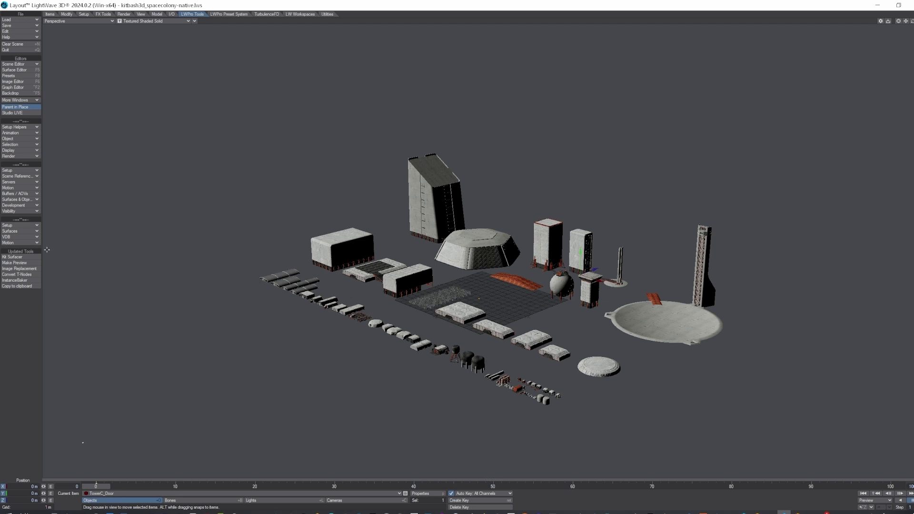
left_click(13, 258)
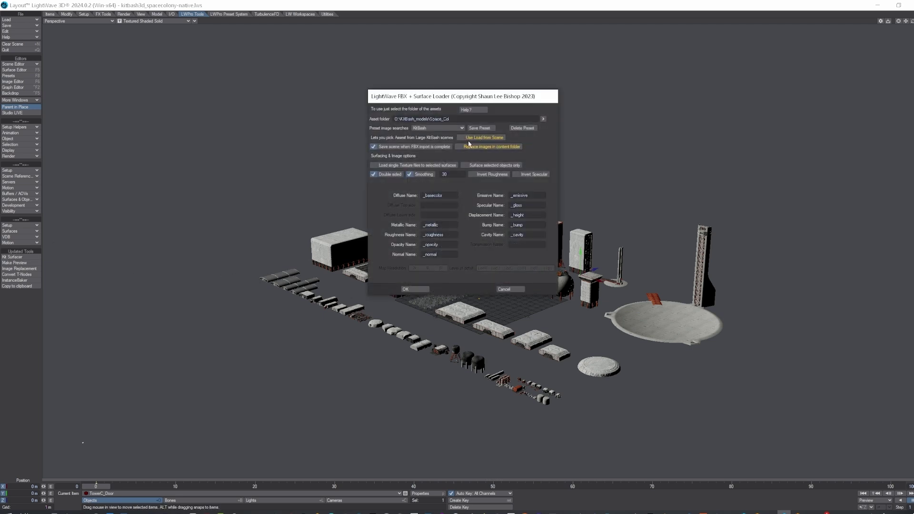
left_click(481, 138)
left_click(415, 289)
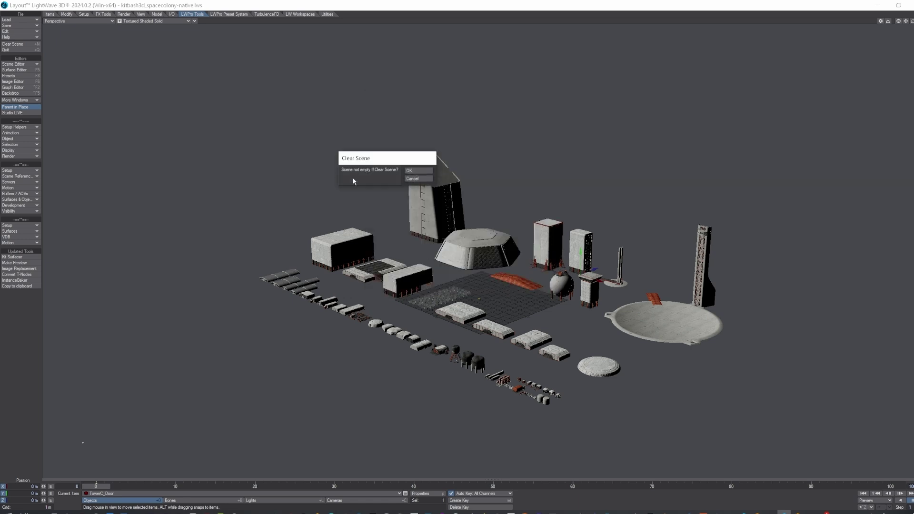
left_click(415, 170)
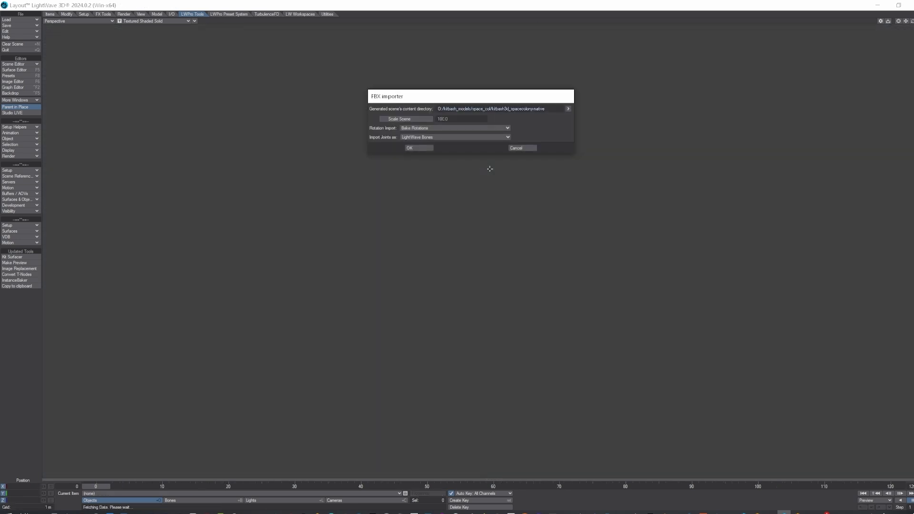
left_click(425, 147)
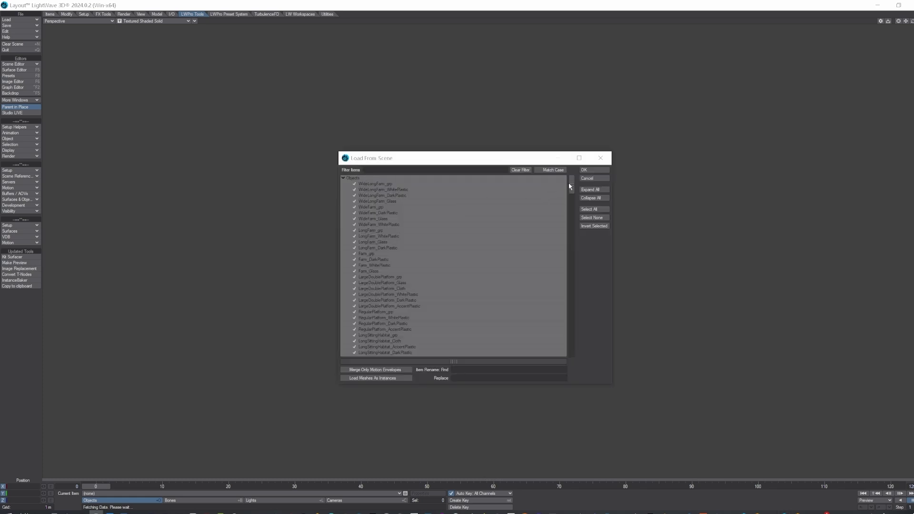
Step: Load only WideLongFarm_grp and its WhitePlastic, DarkPlastic and Glass objects from the kit scene, deselecting everything else
scroll(572, 191, "down", 1)
left_click_drag(572, 191, 556, 170)
left_click(591, 218)
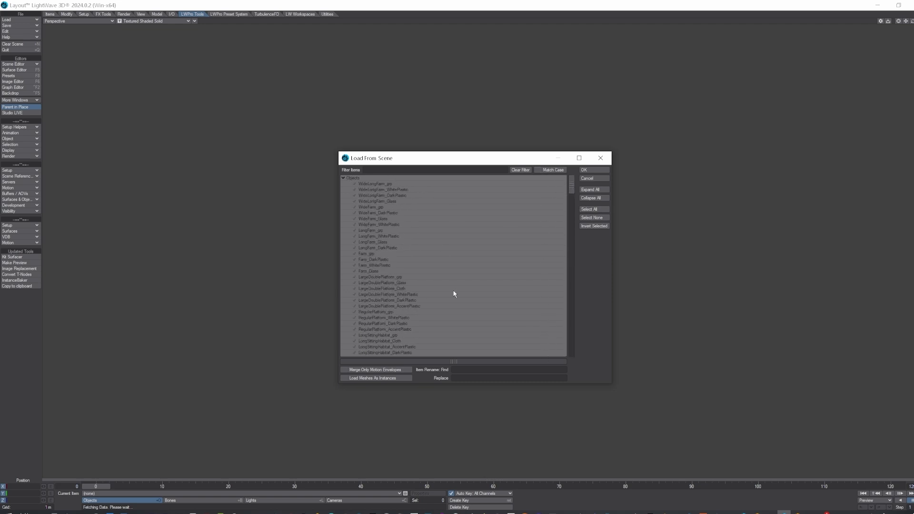
left_click(373, 184)
left_click(377, 190)
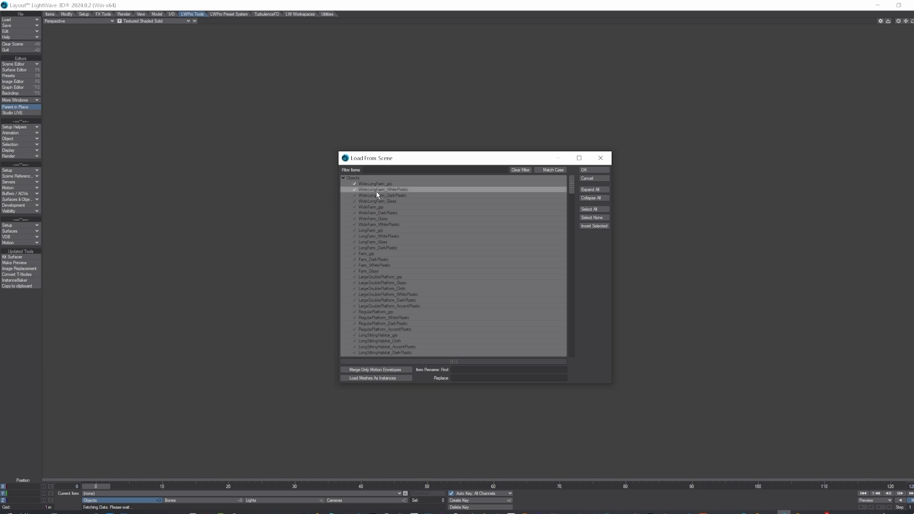
left_click(379, 196)
left_click(378, 202)
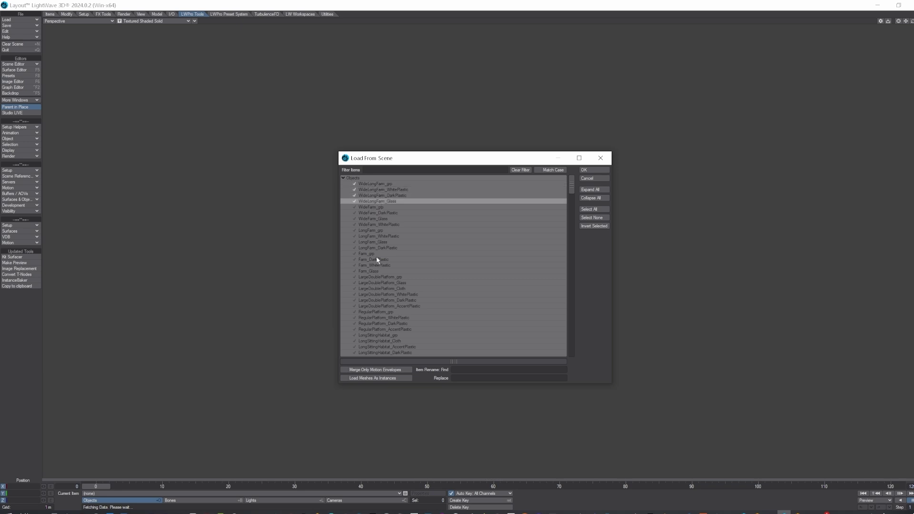
left_click(591, 170)
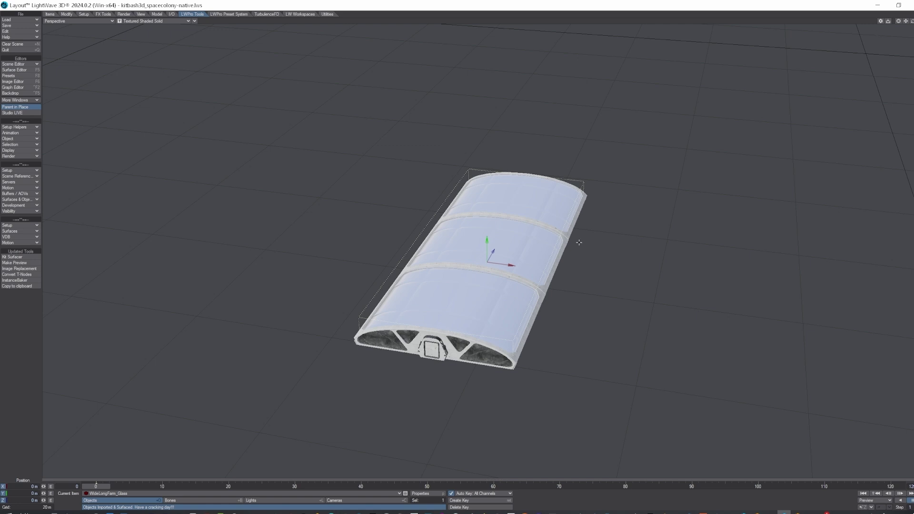
Step: Move the farm's white plastic frame and glass panels apart to opposite sides, the glass about 35.5 m, and select the WideLongFarm_grp parent
left_click(532, 245)
left_click_drag(501, 269, 655, 282)
left_click(486, 261)
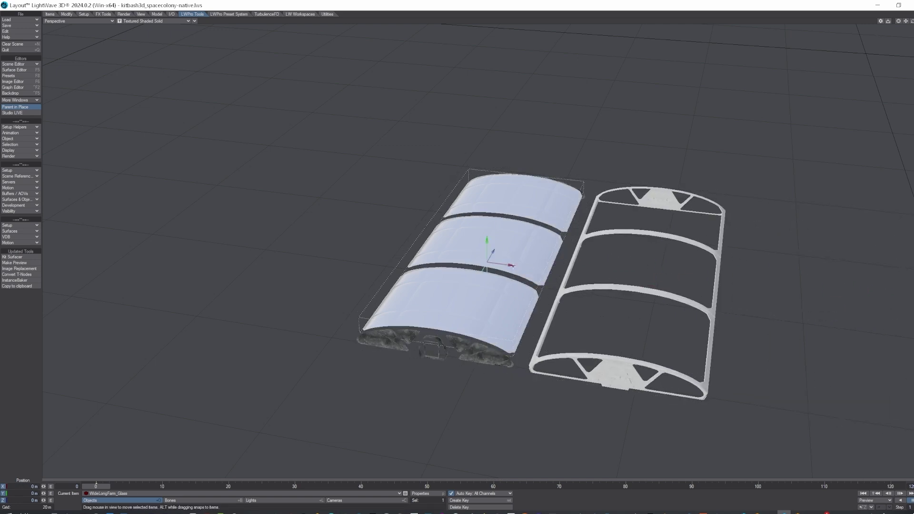
left_click_drag(487, 261, 271, 233)
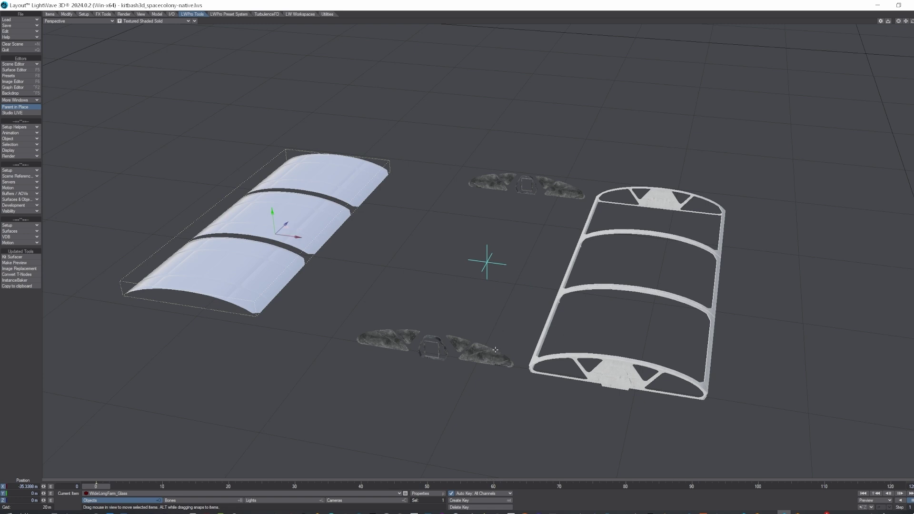
left_click_drag(495, 350, 544, 377)
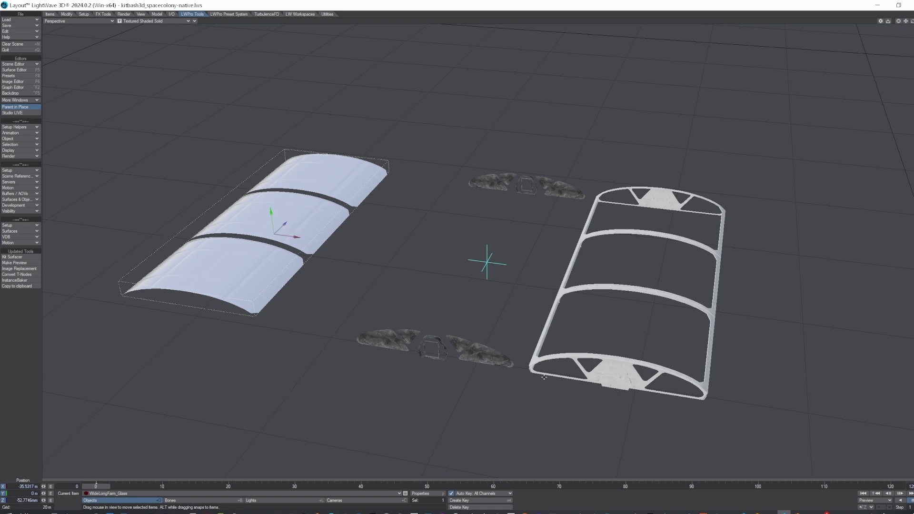
left_click(487, 263)
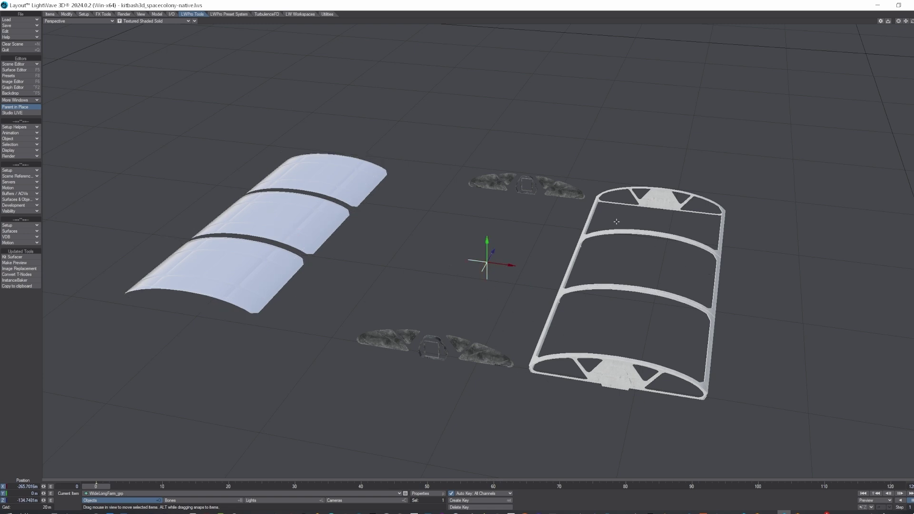